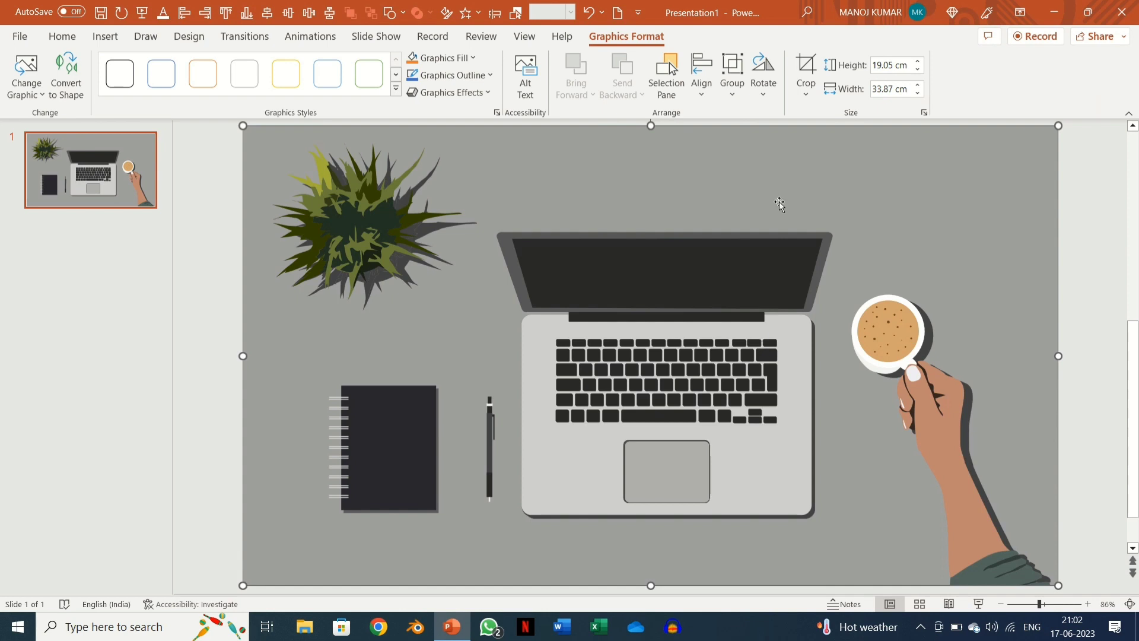
Convert the desk scene graphic into shapes and ungroup it into its separate parts.
mouse_move(778, 204)
left_mouse_down()
mouse_move(765, 198)
mouse_move(780, 200)
left_mouse_up()
left_click(79, 71)
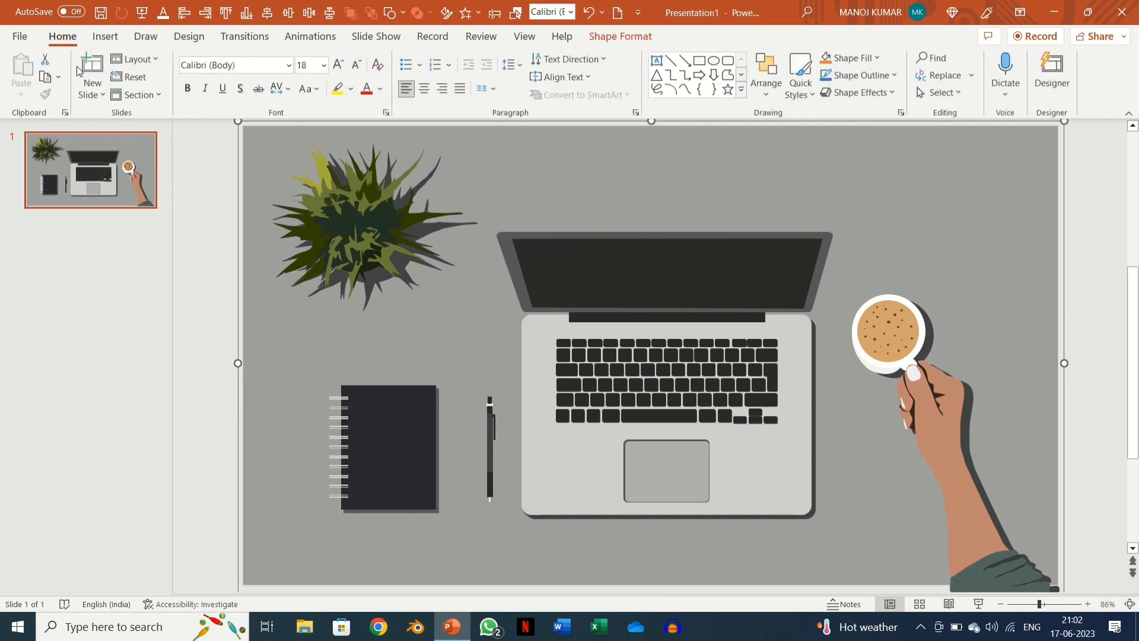
right_click(676, 174)
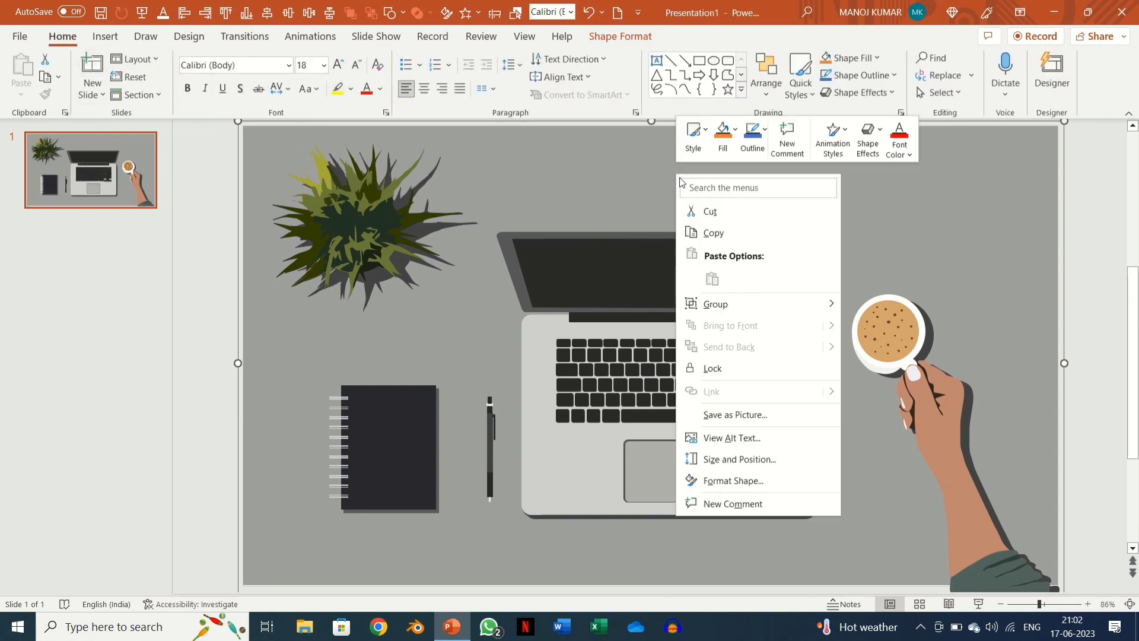
mouse_move(830, 304)
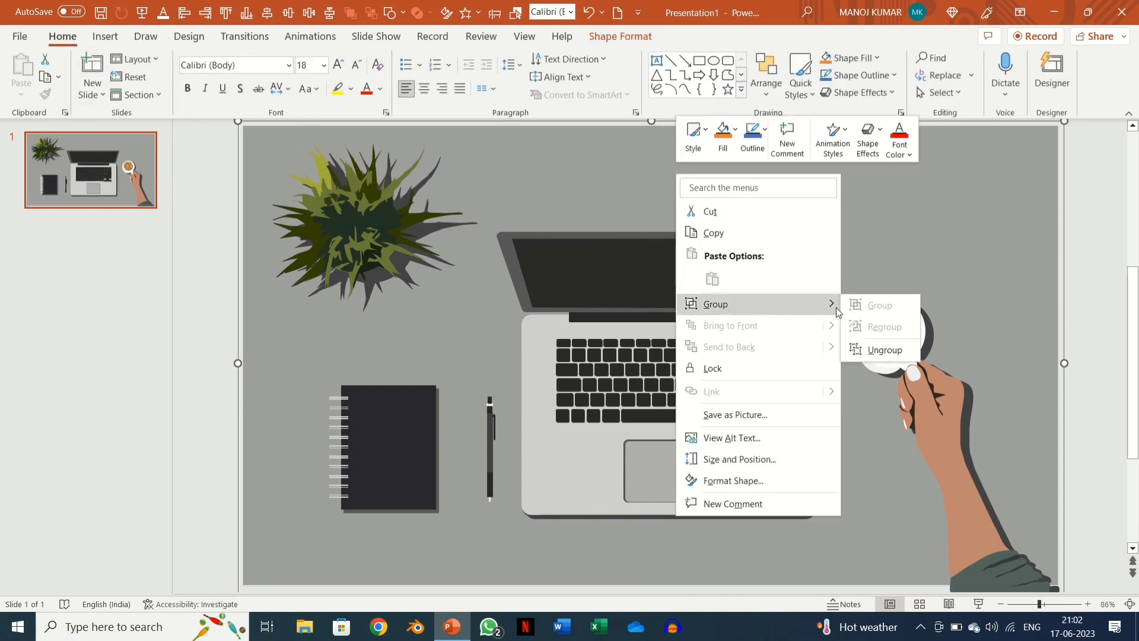
left_click(863, 353)
left_click(1105, 213)
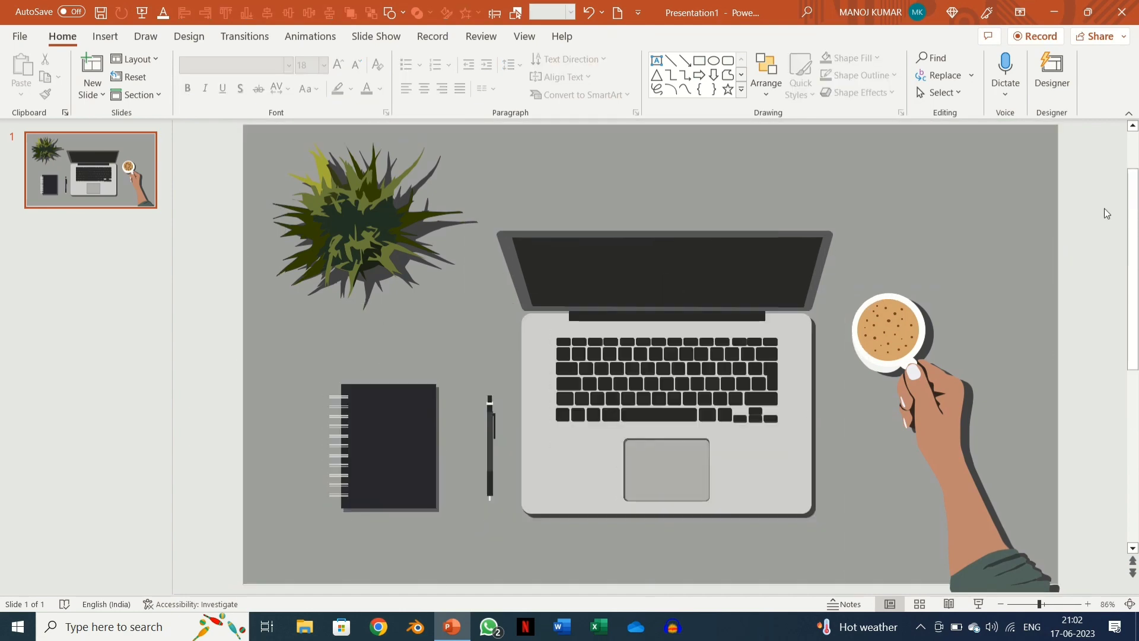
List the slide's objects with the Selection Pane and hide the group containing the hand and coffee cup.
left_click(516, 13)
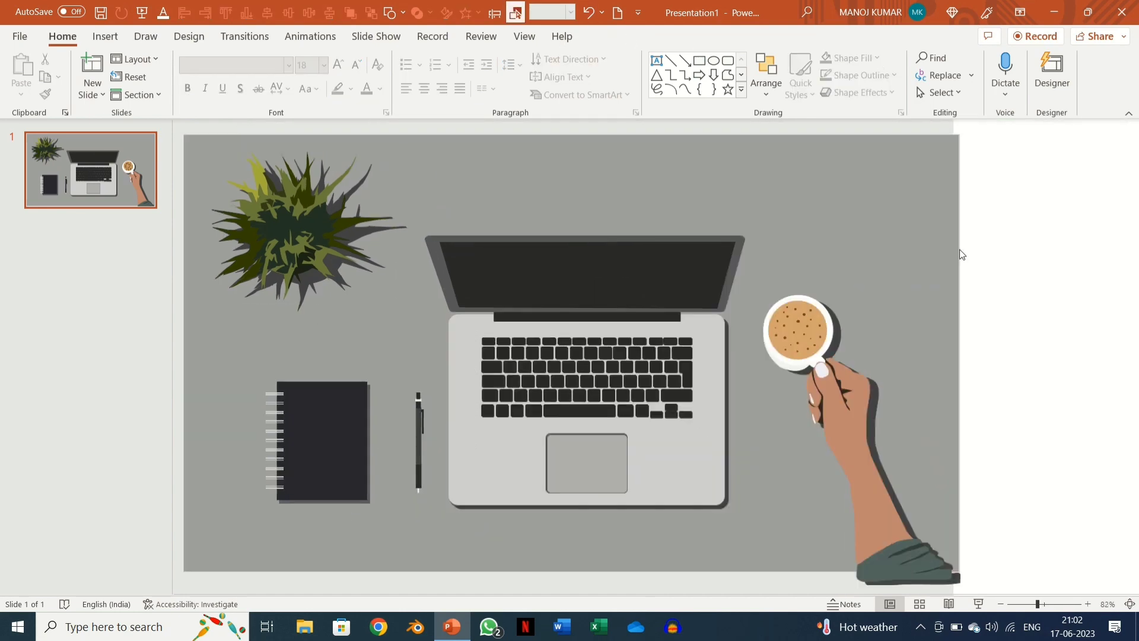
left_click(794, 373)
scroll(793, 372, "down", 5)
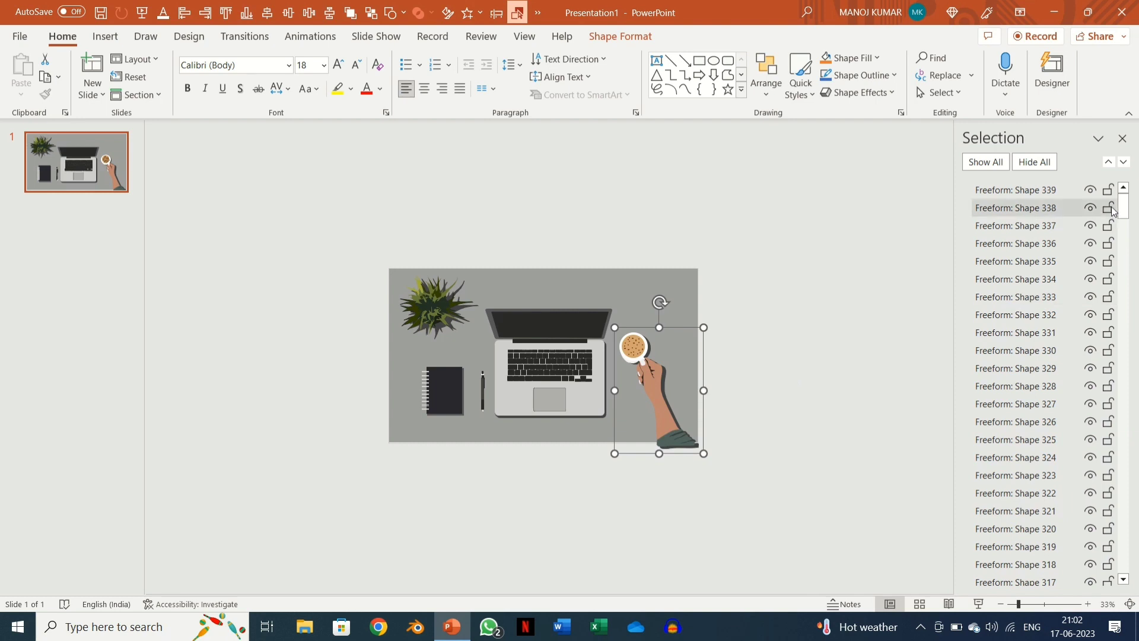
left_click_drag(1124, 208, 1125, 474)
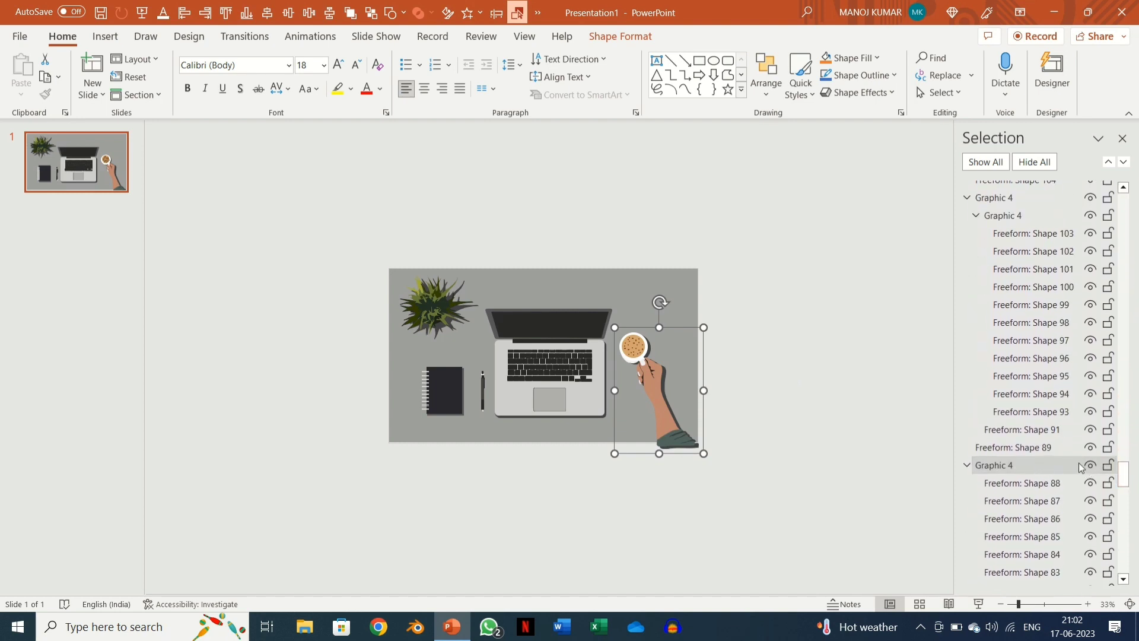
left_click(1091, 466)
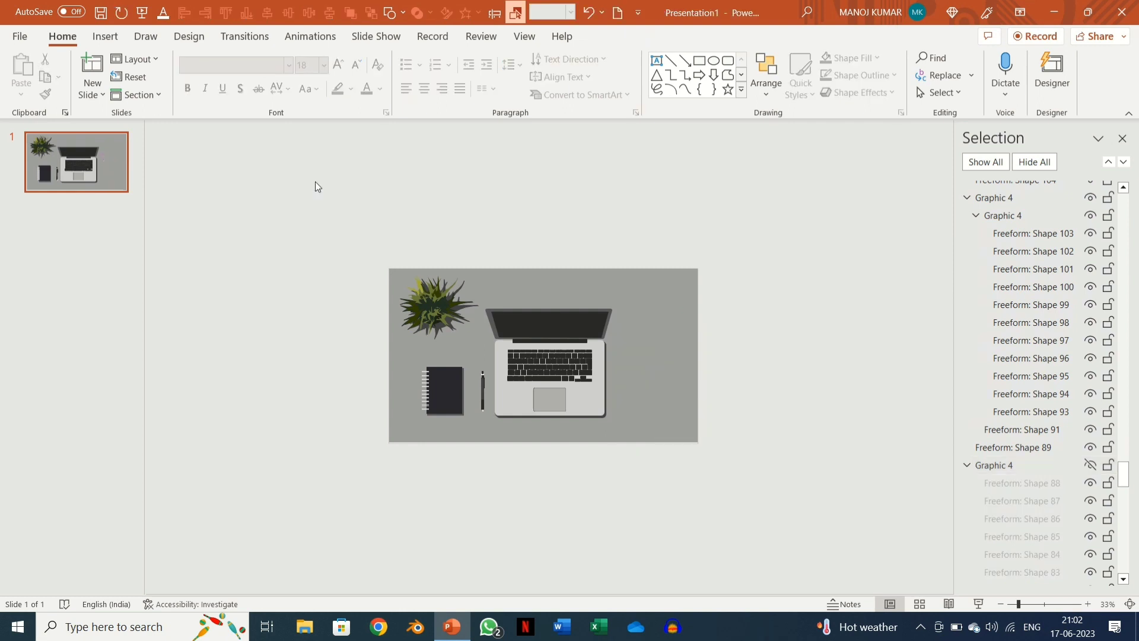
Group all the visible desk objects and save the group as a PNG picture named DESK in the Saved Pictures folder.
left_click_drag(315, 180, 759, 520)
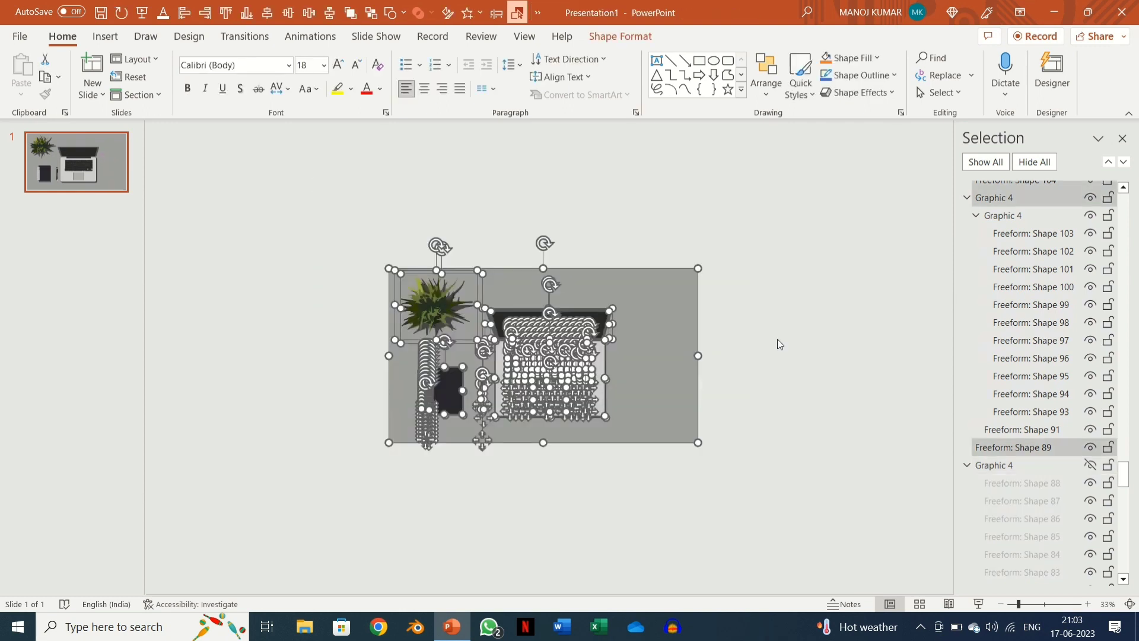
key("ctrl+g")
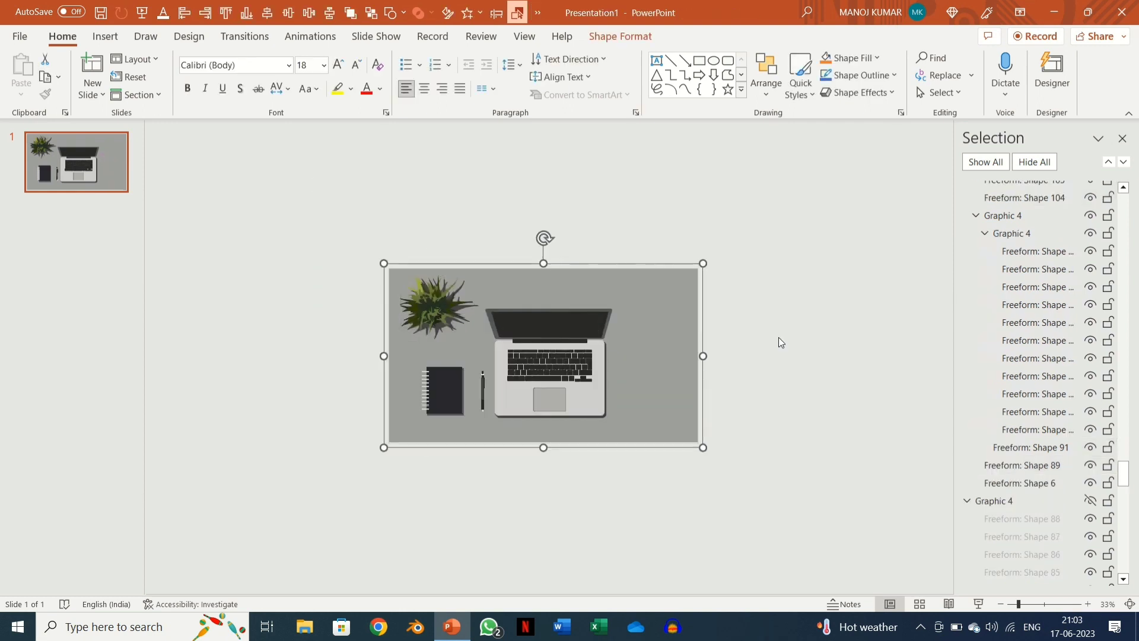
right_click(642, 326)
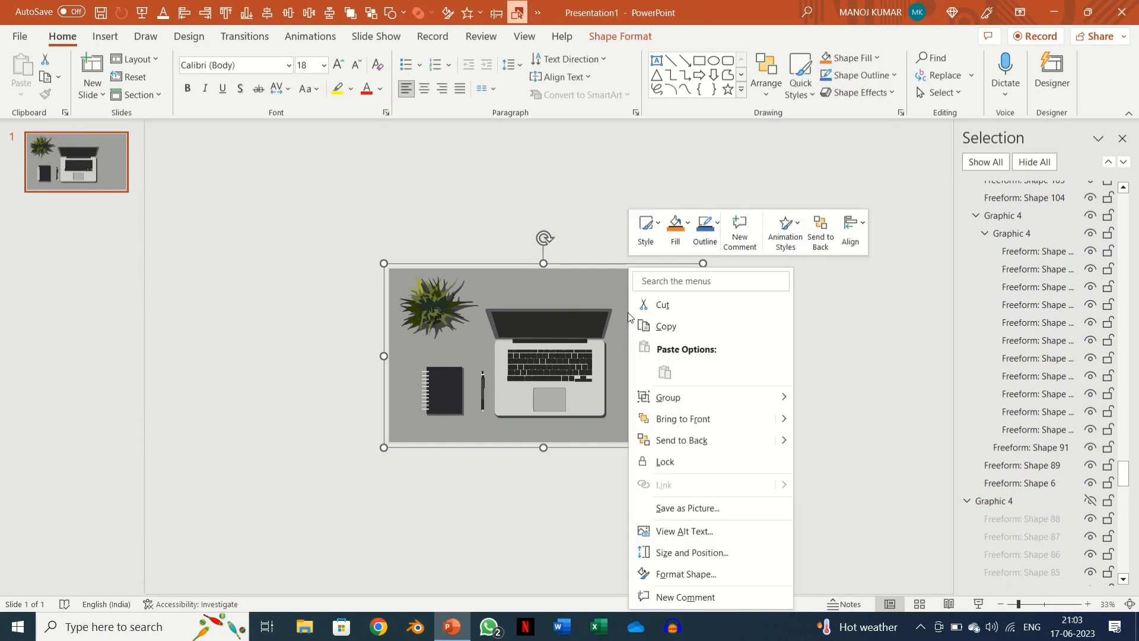
left_click(711, 509)
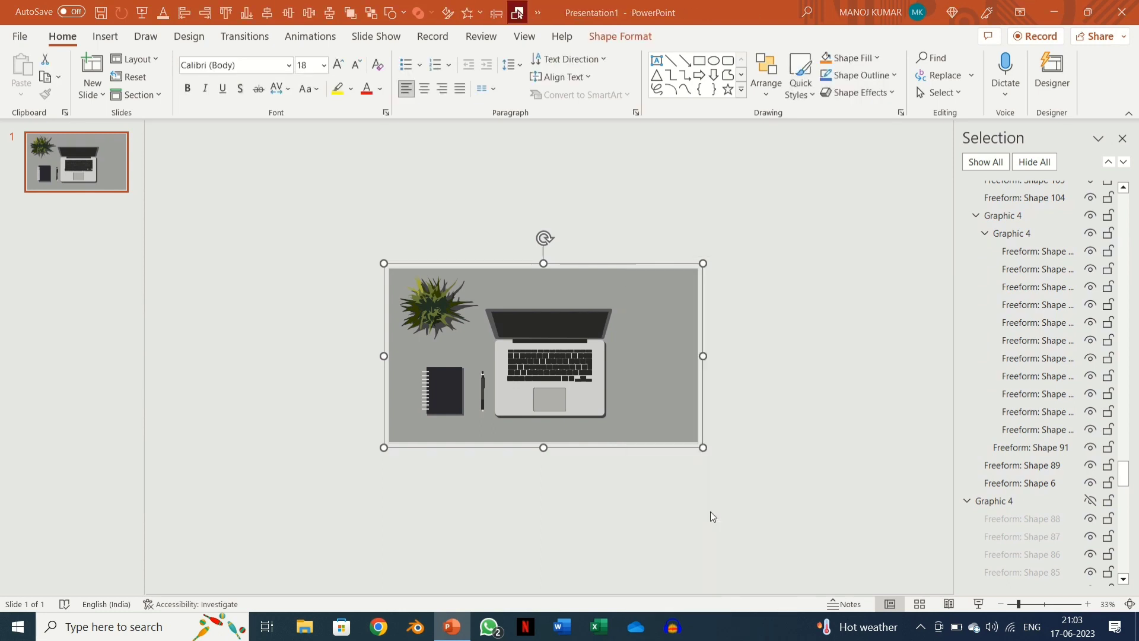
type("DES")
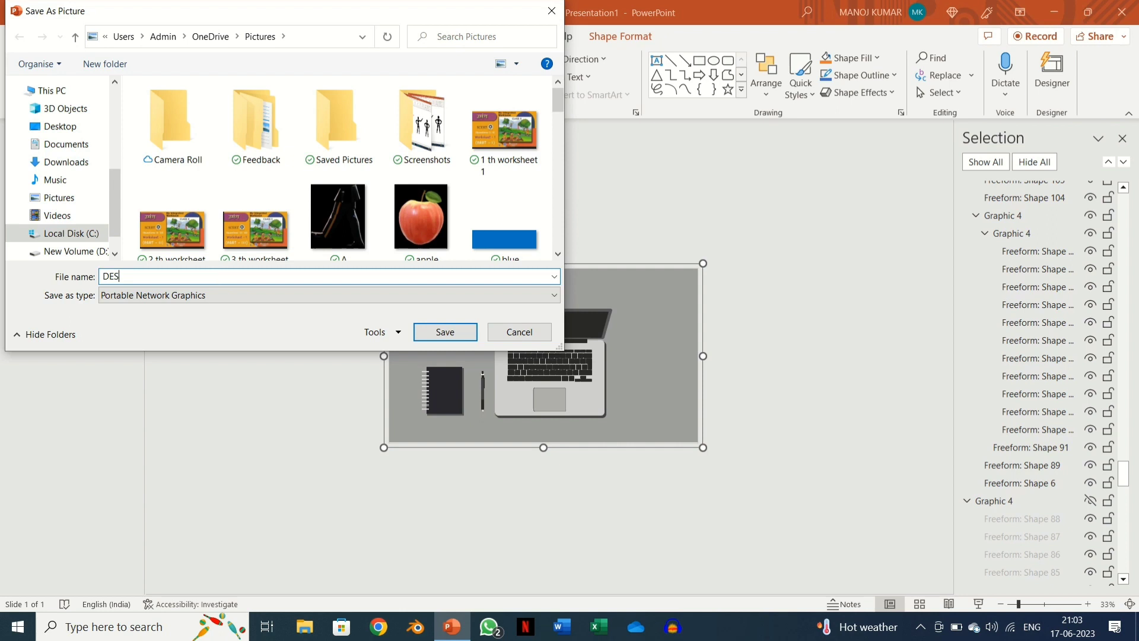
type("K")
double_click(332, 119)
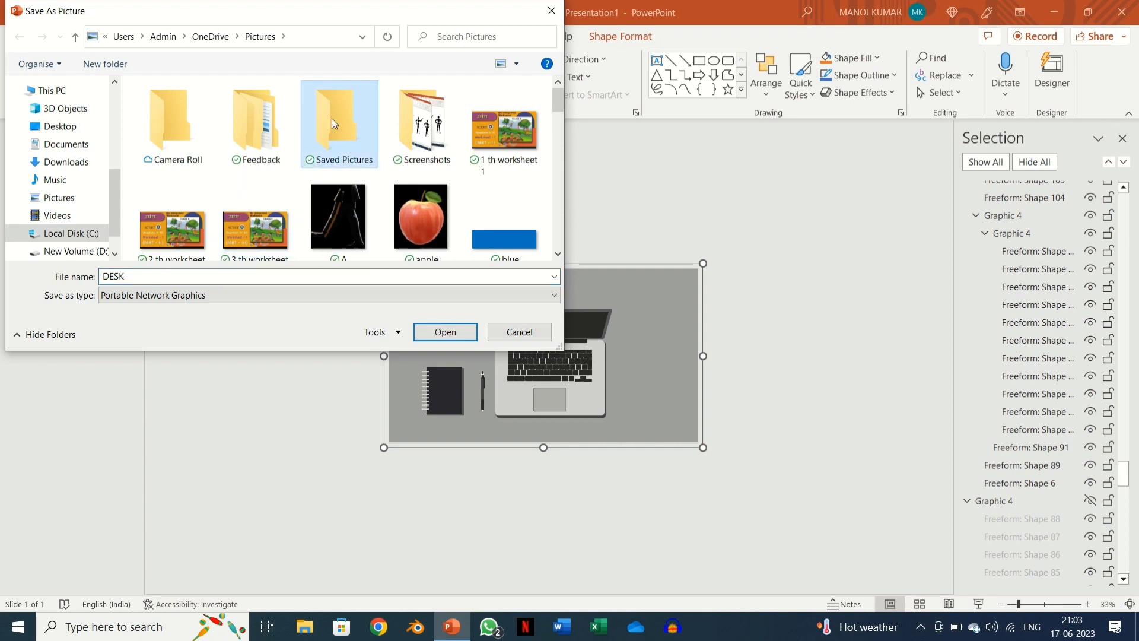
left_click(454, 333)
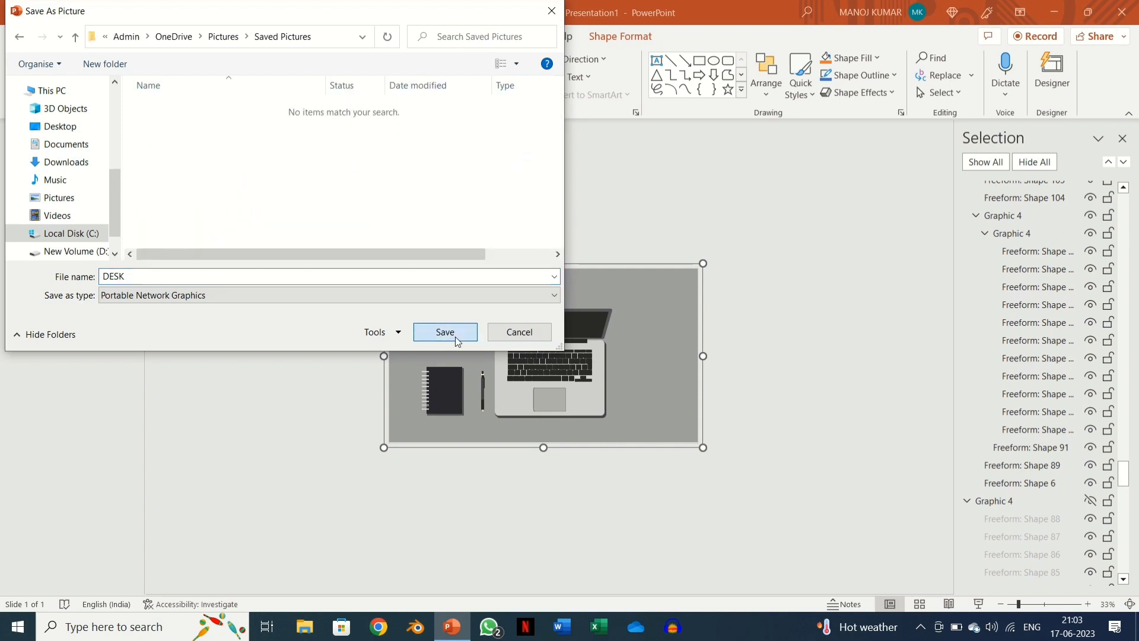
Unhide the hand and coffee cup group and bring it to the front of the desk scene.
left_click(788, 313)
left_click(1090, 500)
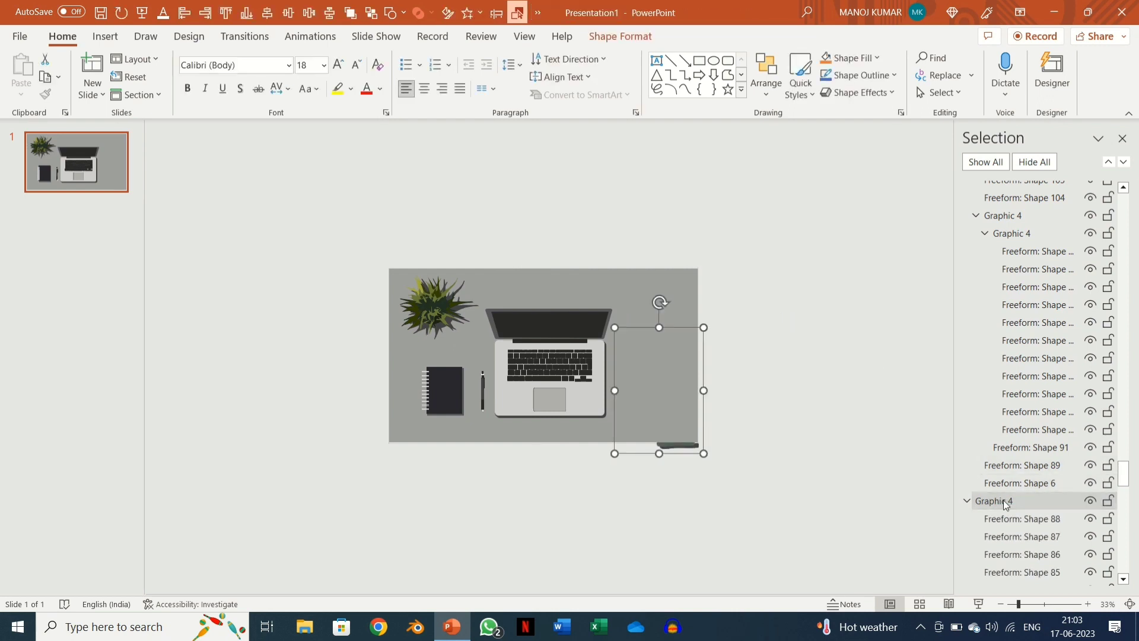
right_click(673, 453)
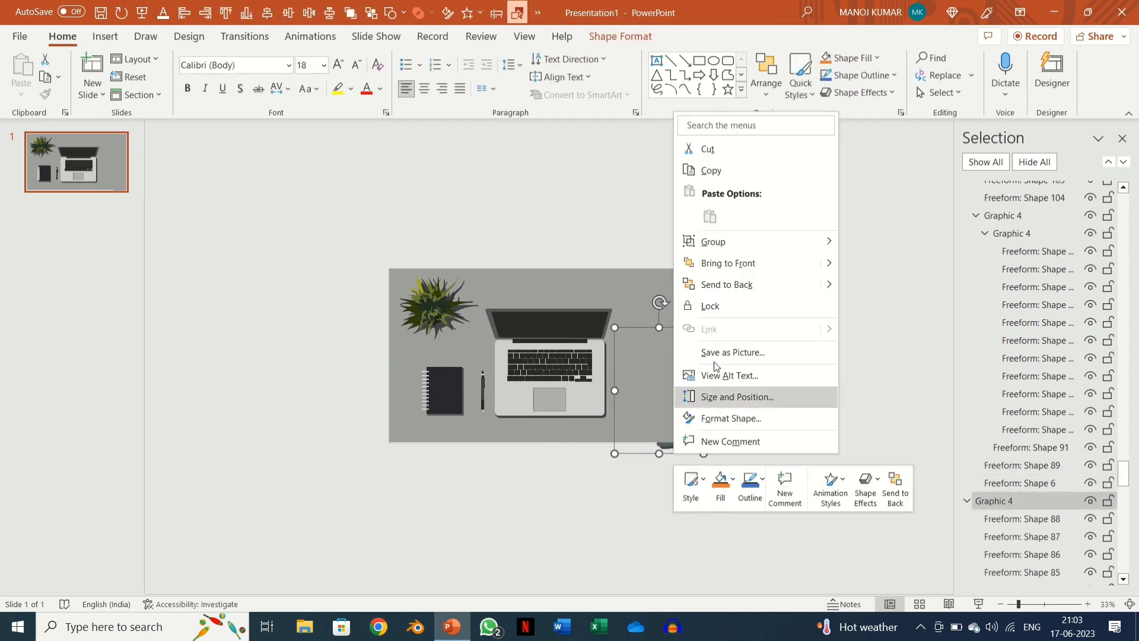
left_click(736, 259)
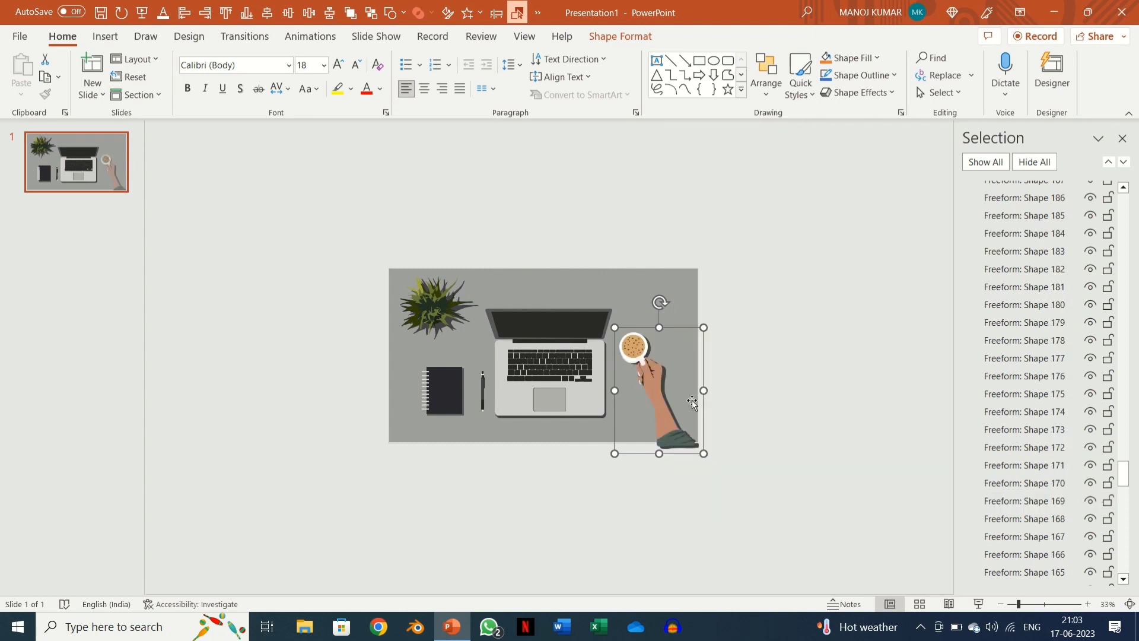
Save the hand and coffee cup group as a PNG picture named HAND 1 in Saved Pictures.
right_click(678, 428)
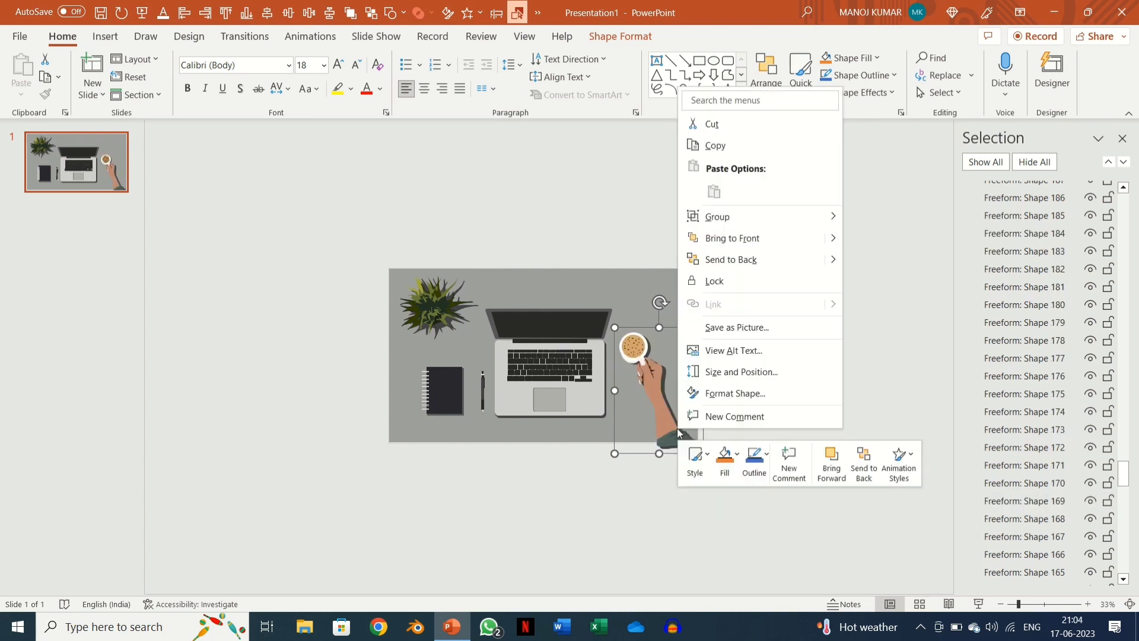
left_click(748, 327)
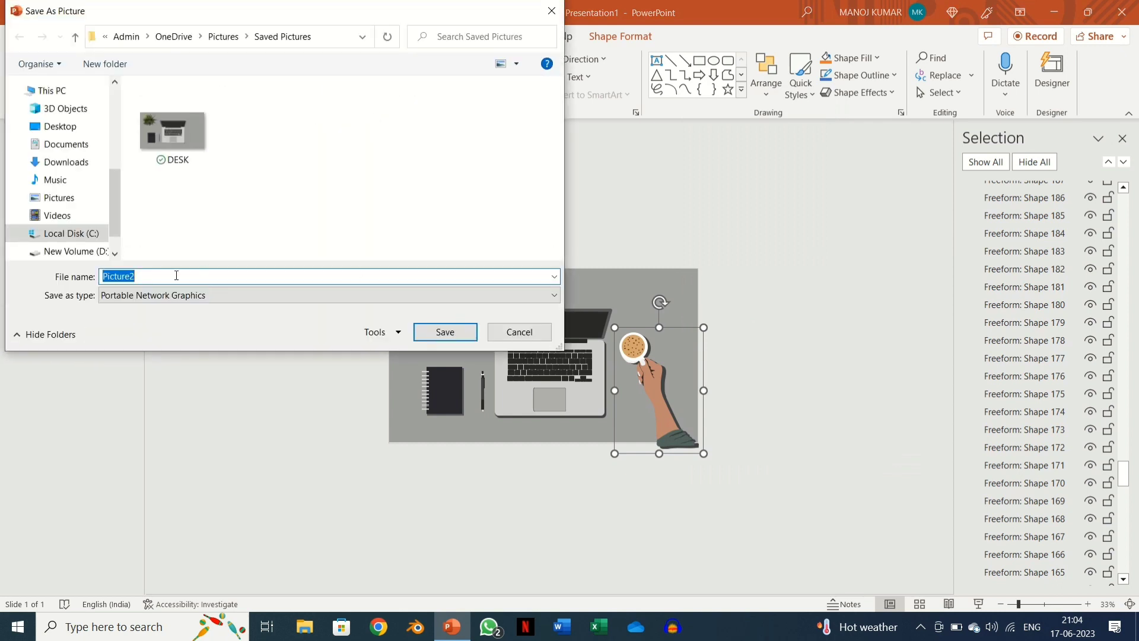
type("HAND 1")
key("Return")
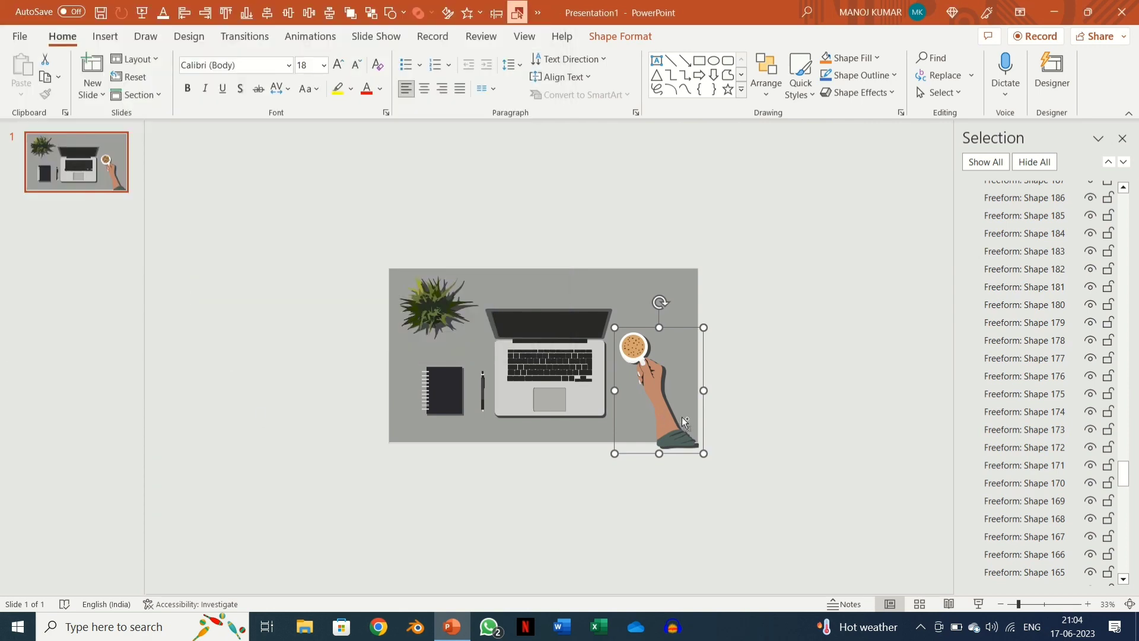
Duplicate the hand group beside the slide's right edge and delete the arm's shadow and the cup's outer shadow from the copy.
key("ctrl+d")
left_click_drag(654, 393, 740, 389)
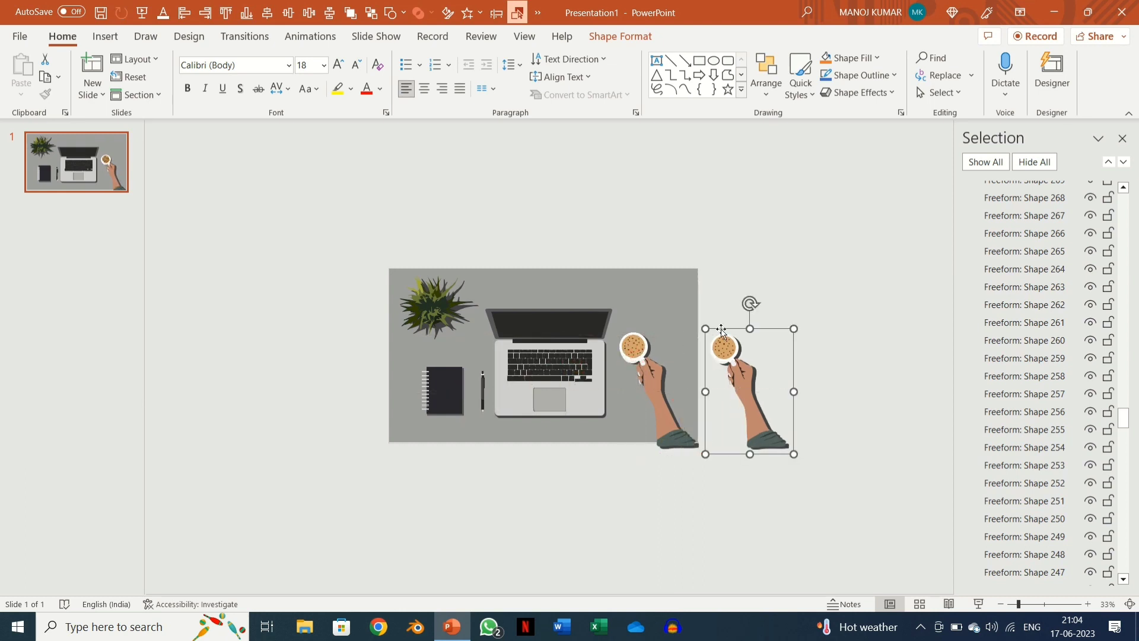
scroll(839, 393, "up", 10, "ctrl")
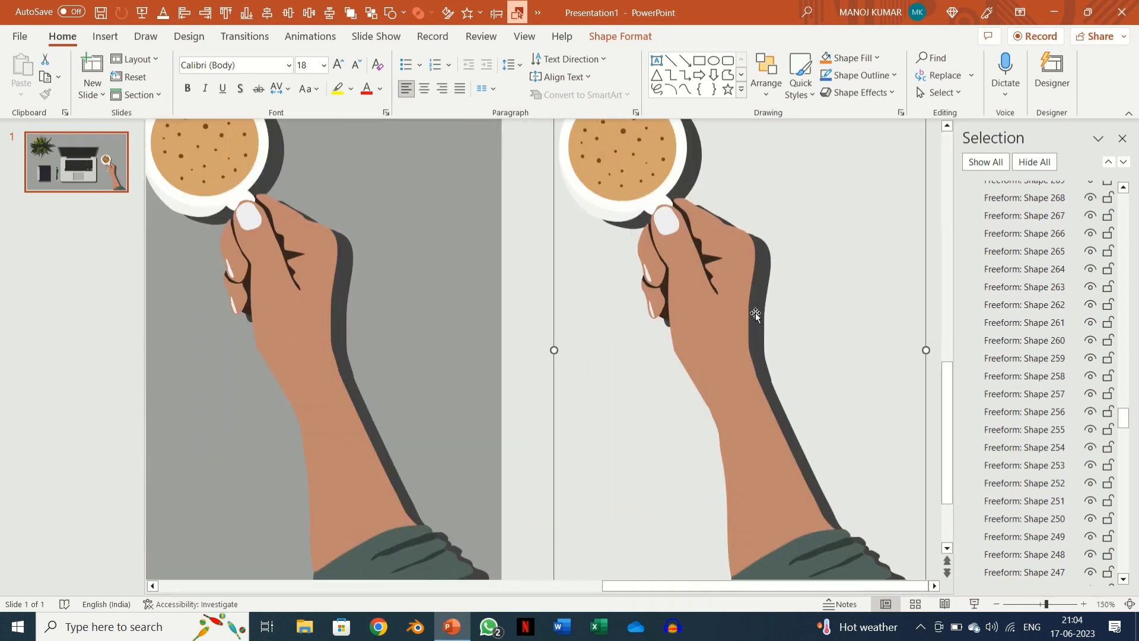
left_click(757, 317)
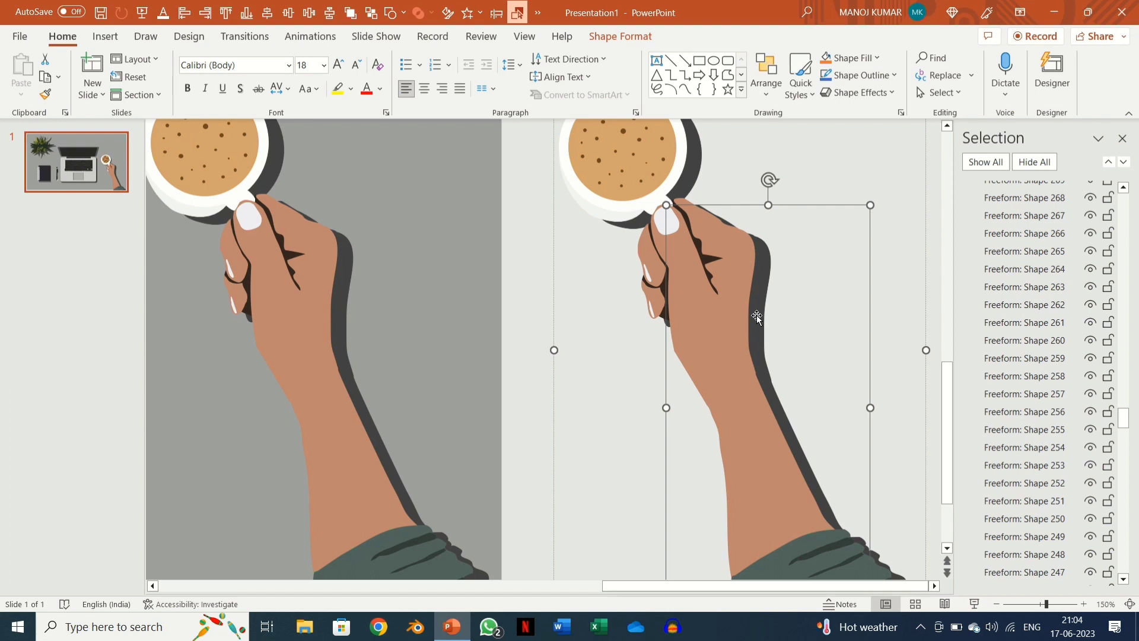
key("Delete")
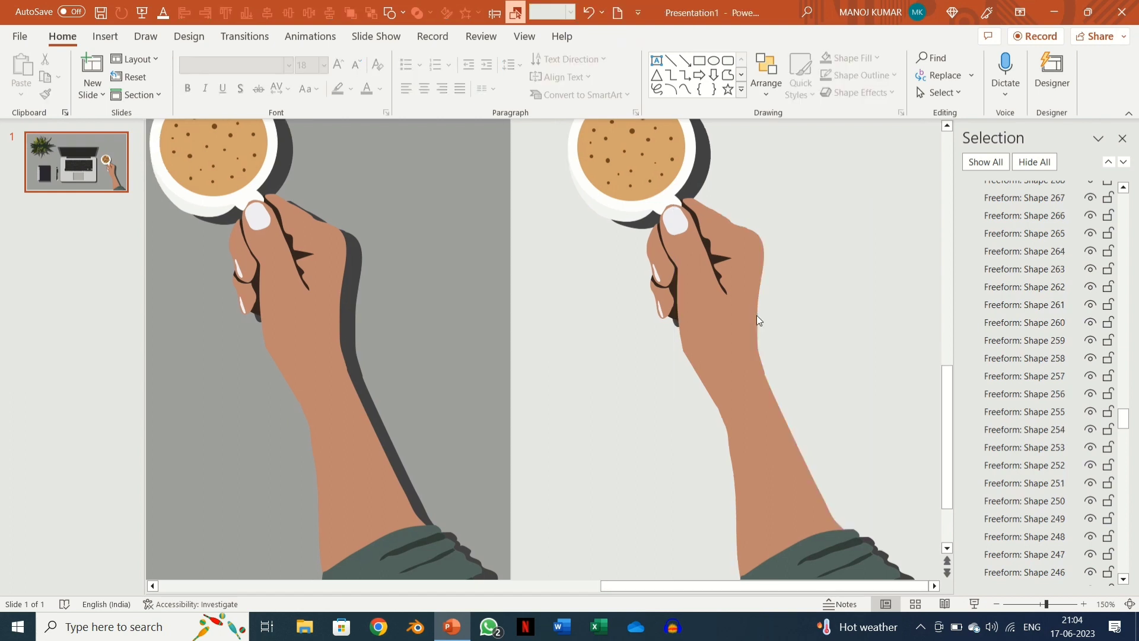
left_click(705, 167)
left_click(705, 168)
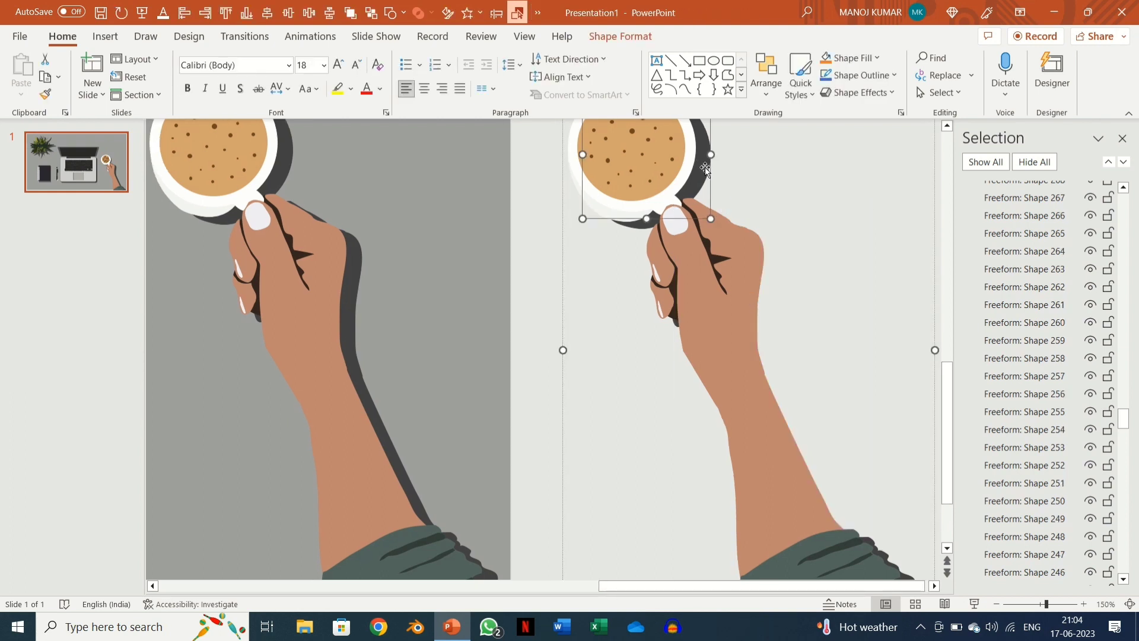
key("Delete")
Save the copied hand group without the arm shadow as a PNG picture named HAND 2 in Saved Pictures.
scroll(705, 168, "down", 7)
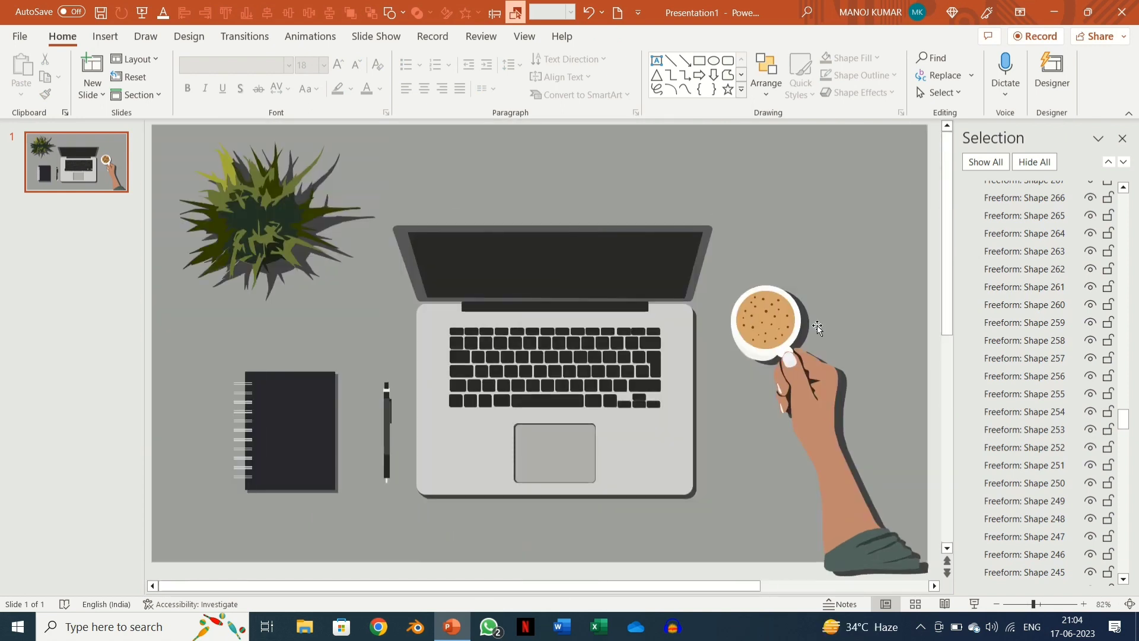
scroll(817, 325, "down", 1)
scroll(839, 397, "down", 3)
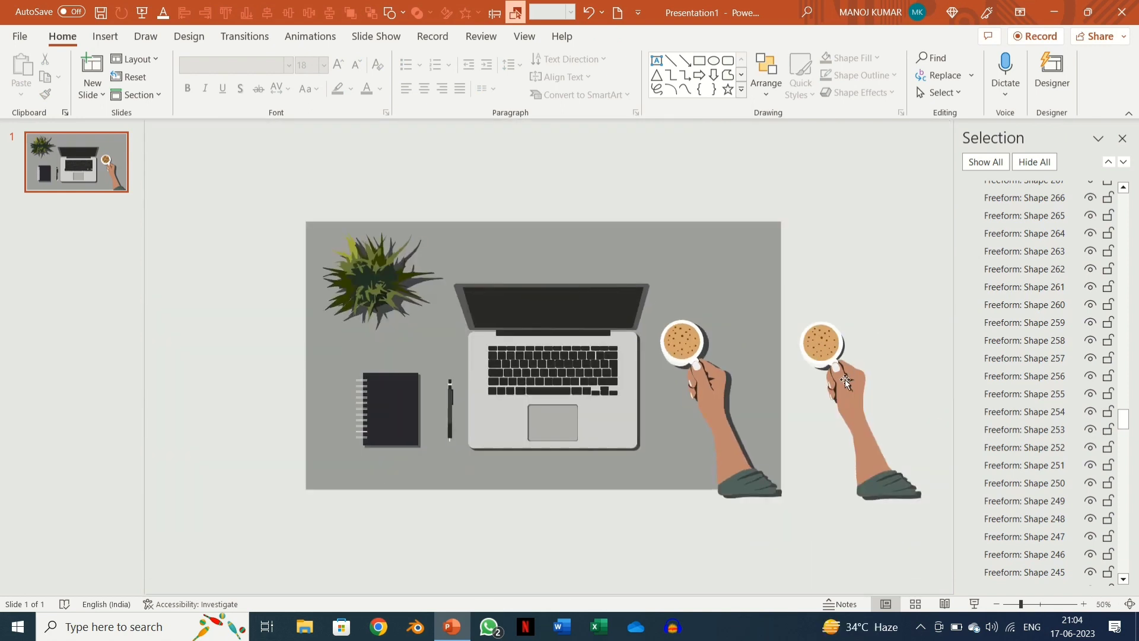
left_click(842, 381)
right_click(843, 381)
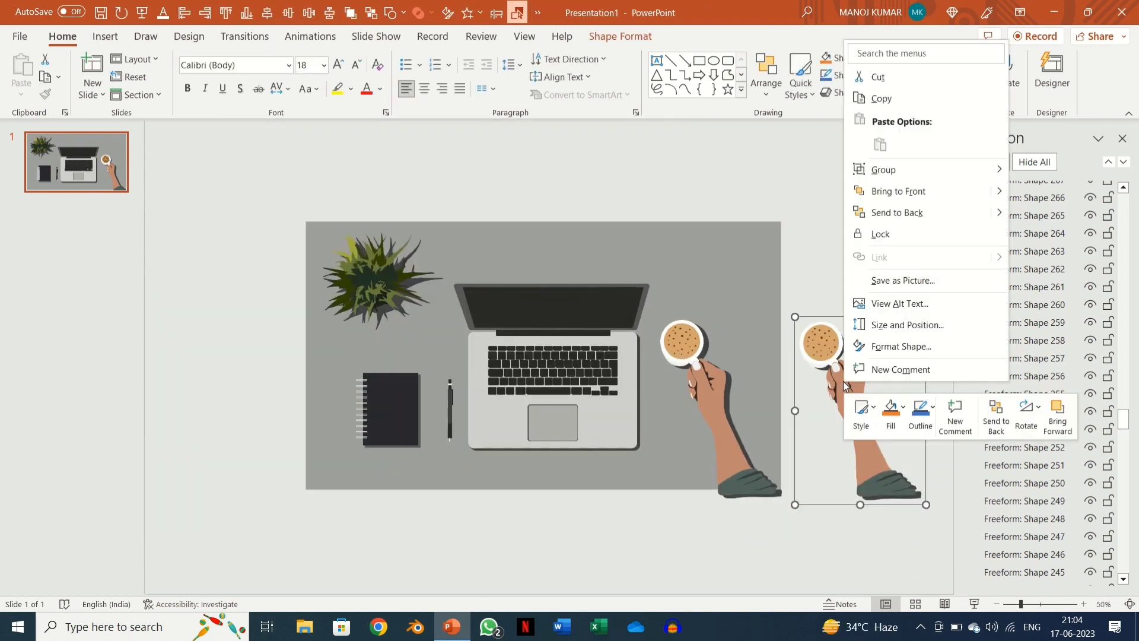
left_click(880, 281)
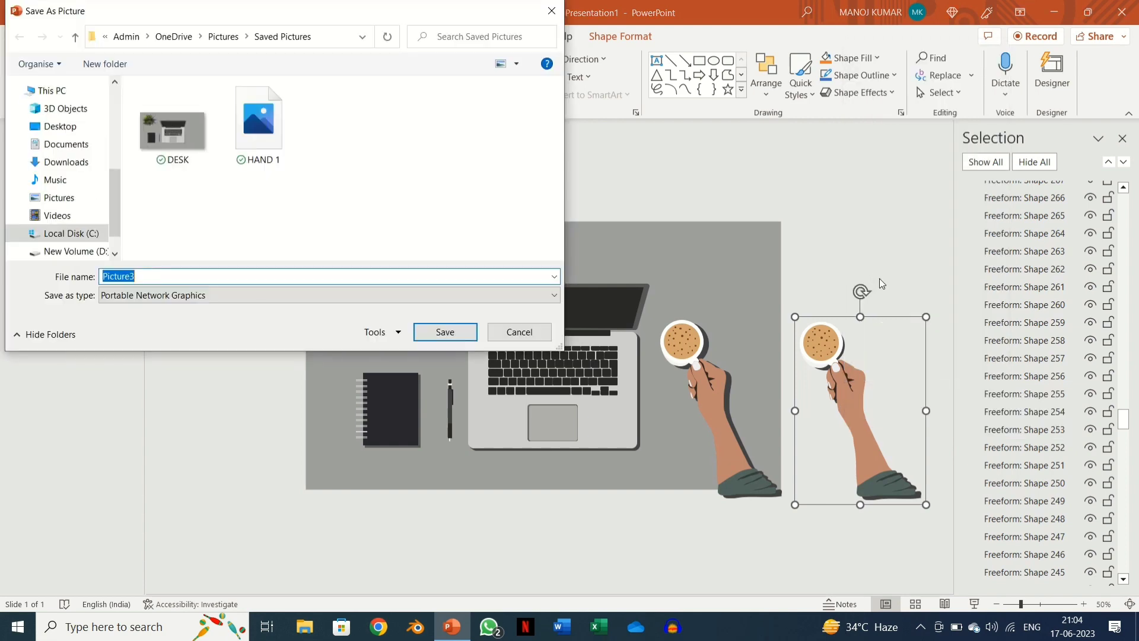
type("HAND")
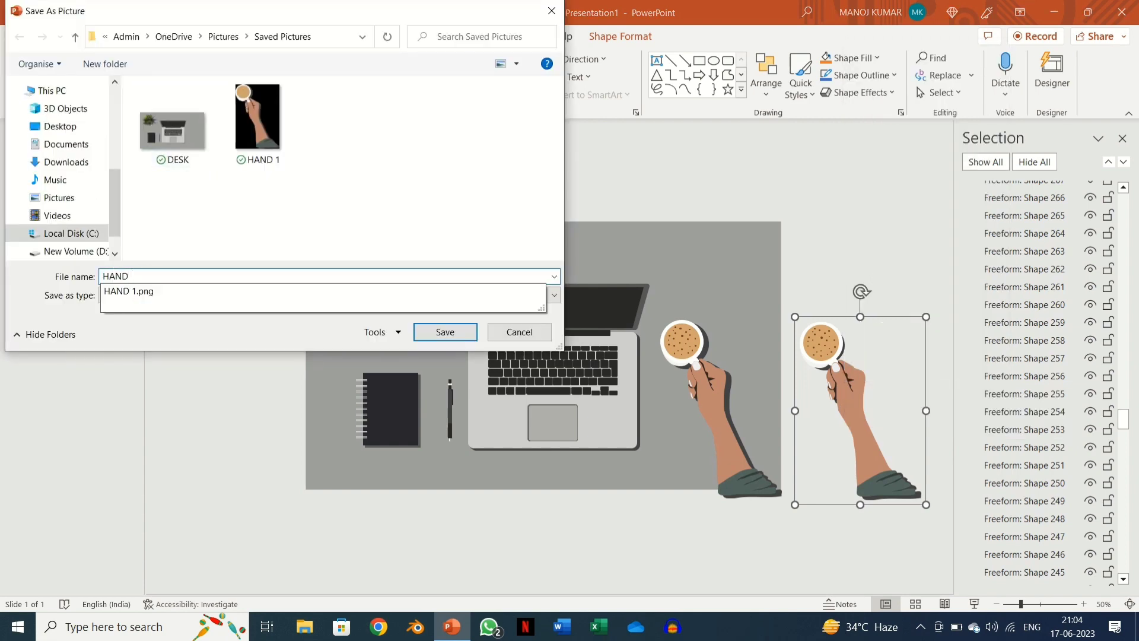
type(" 2")
key("Return")
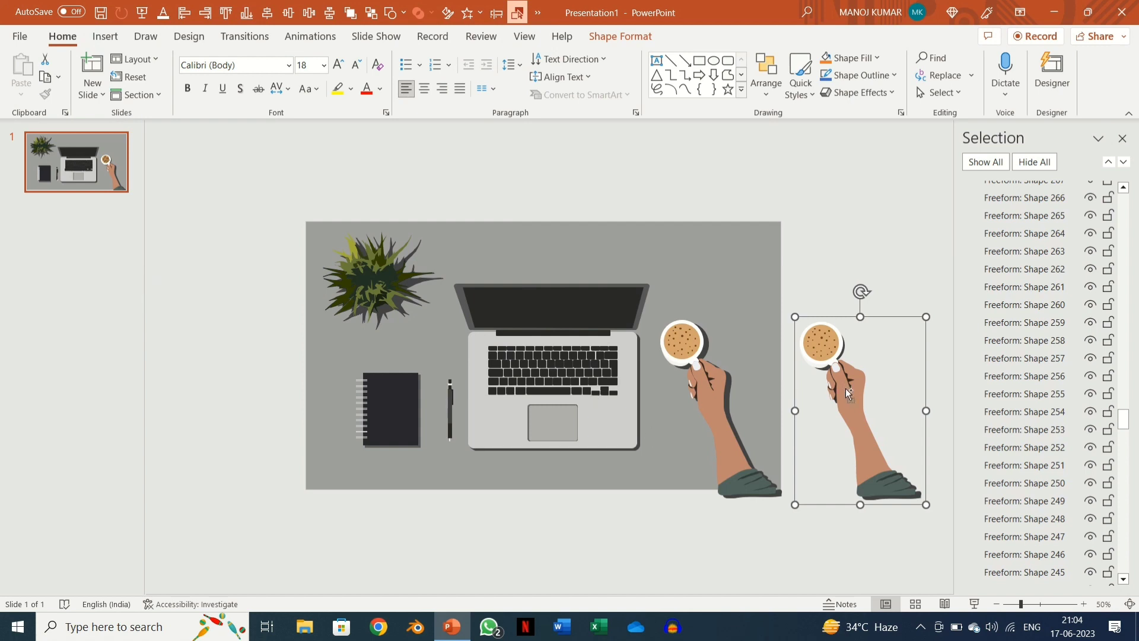
Duplicate the hand group without the arm shadow and place the copy across the slide's upper edge, above the original hand.
key("ctrl+d")
left_click(797, 290)
left_click_drag(841, 388, 713, 204)
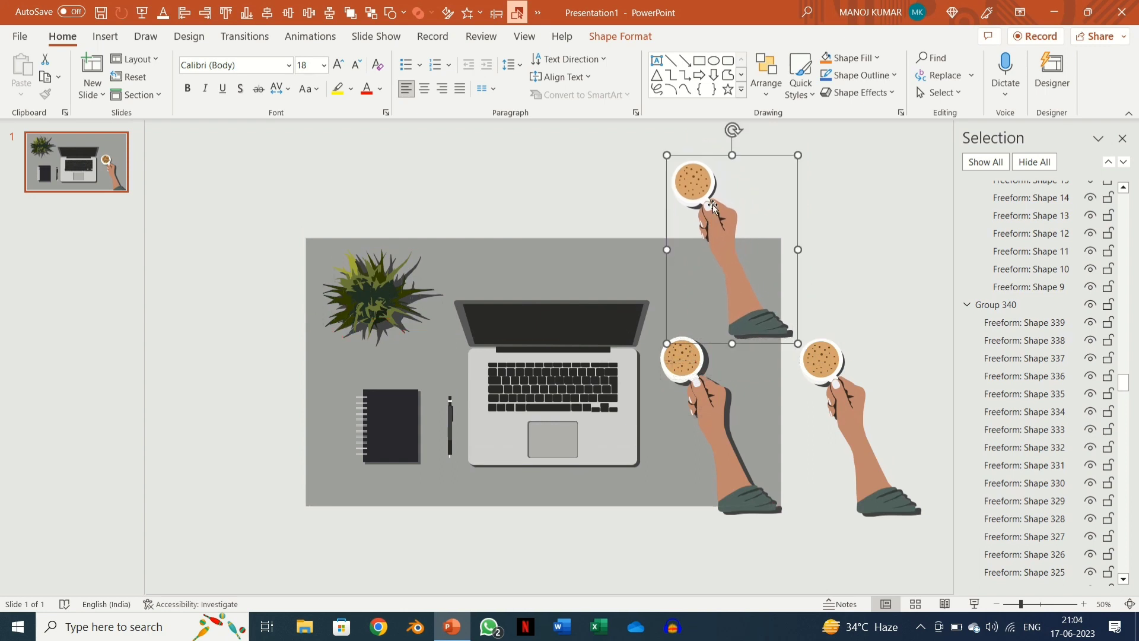
scroll(860, 206, "up", 6)
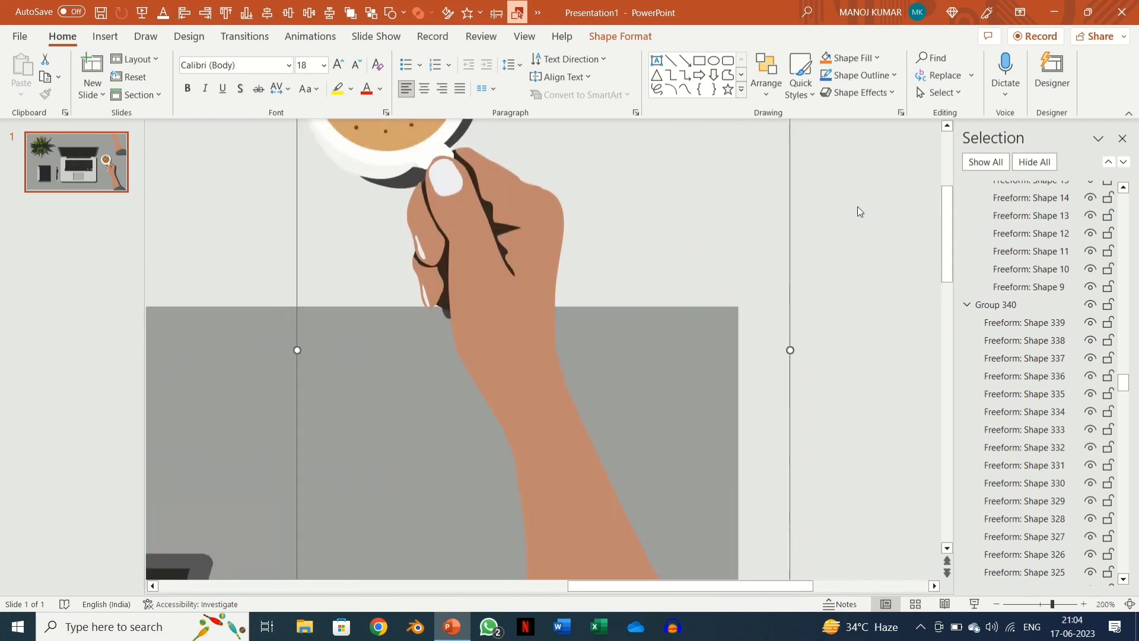
scroll(765, 214, "down", 4)
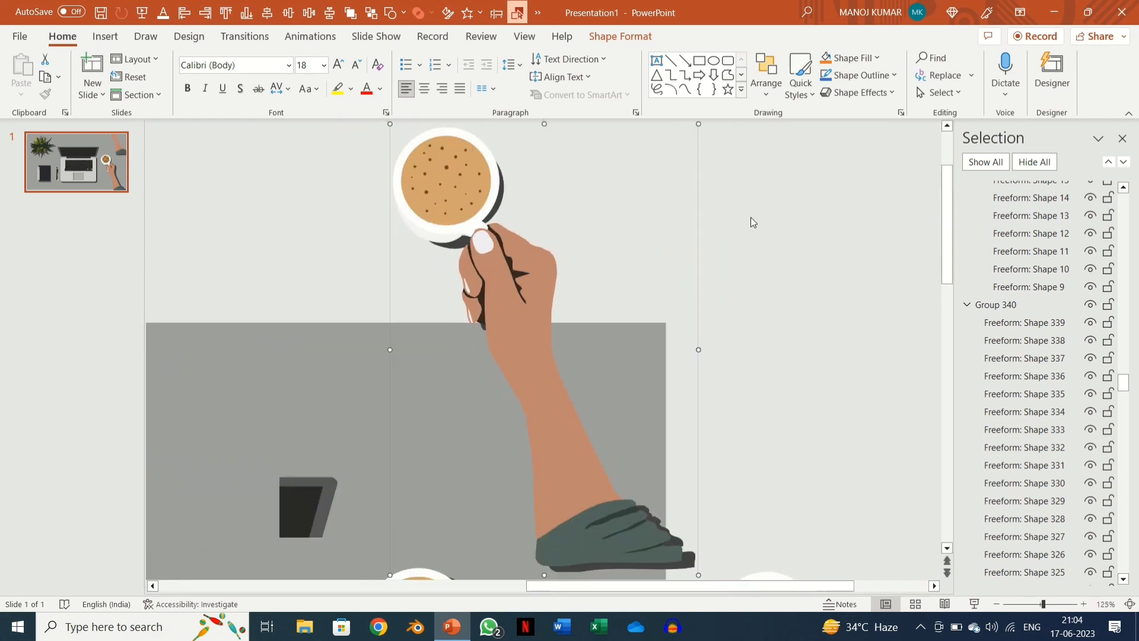
Delete the cup's remaining dark shadow shapes from the upper copy of the hand group.
left_click(503, 192)
key("Delete")
left_click(459, 244)
left_click(459, 244)
key("Delete")
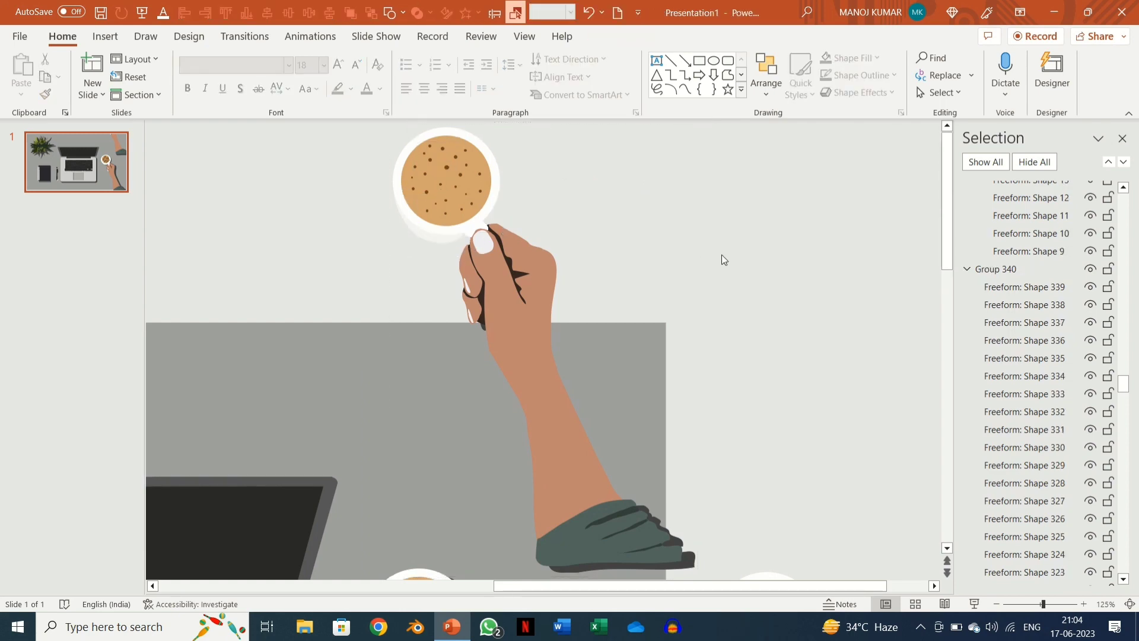
Save the upper hand group without any cup shadow as a picture named HAND 3 in Saved Pictures.
scroll(721, 254, "down", 4)
left_click(701, 183)
right_click(700, 182)
left_click(763, 422)
type("HAND 3")
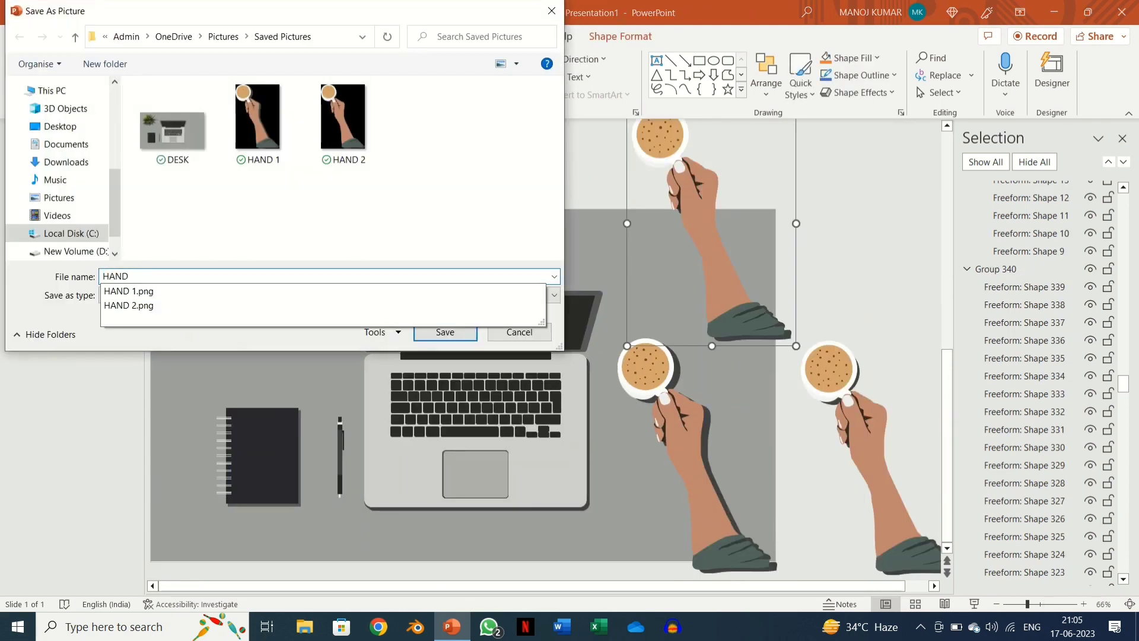
key("Return")
Delete the desk illustration and both hand copies from the slide, keeping only the original hand group.
scroll(818, 294, "down", 4)
left_click(526, 310)
key("Delete")
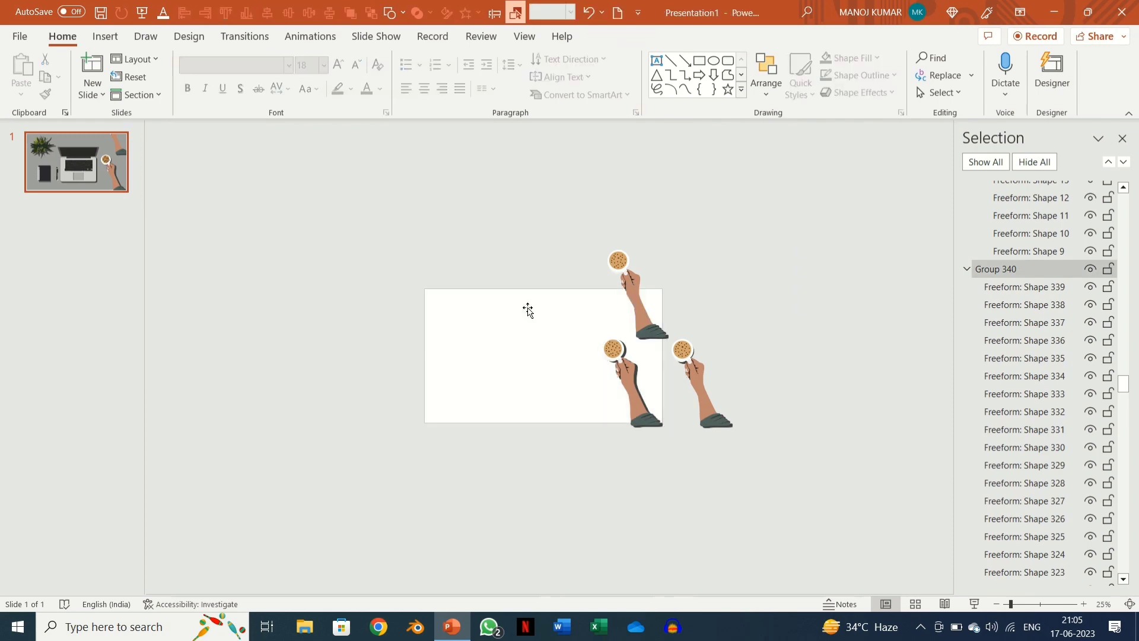
left_click(619, 267)
key("Delete")
left_click(692, 371)
key("Delete")
Insert the pictures DESK, HAND 1, HAND 2 and HAND 3 from the Saved Pictures folder.
left_click(105, 36)
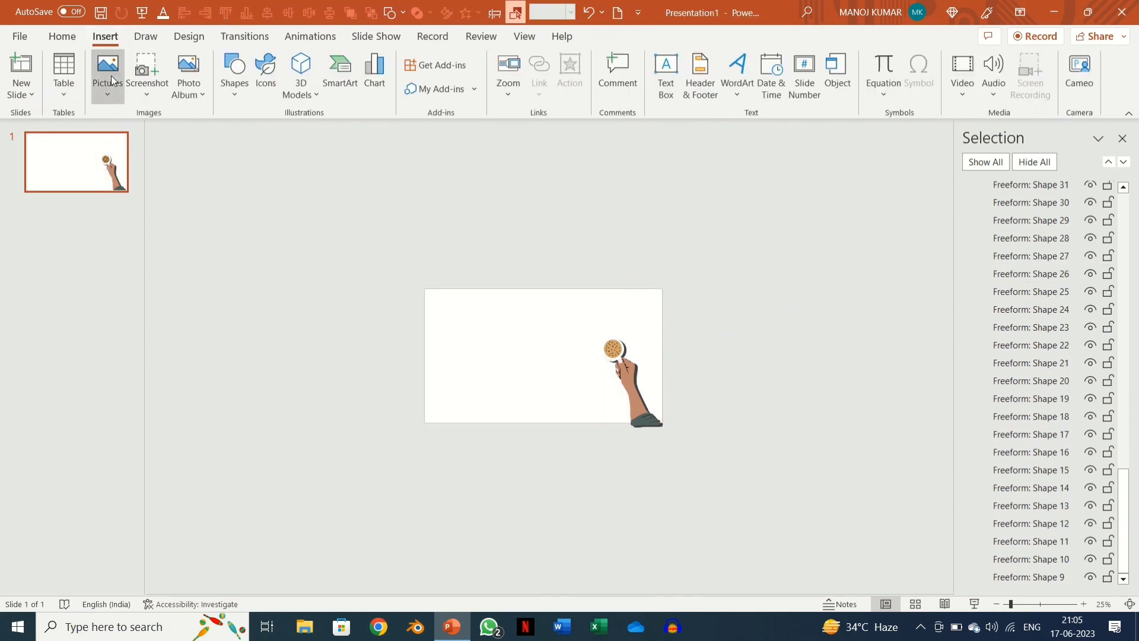
left_click(107, 80)
left_click(124, 138)
left_click(389, 238)
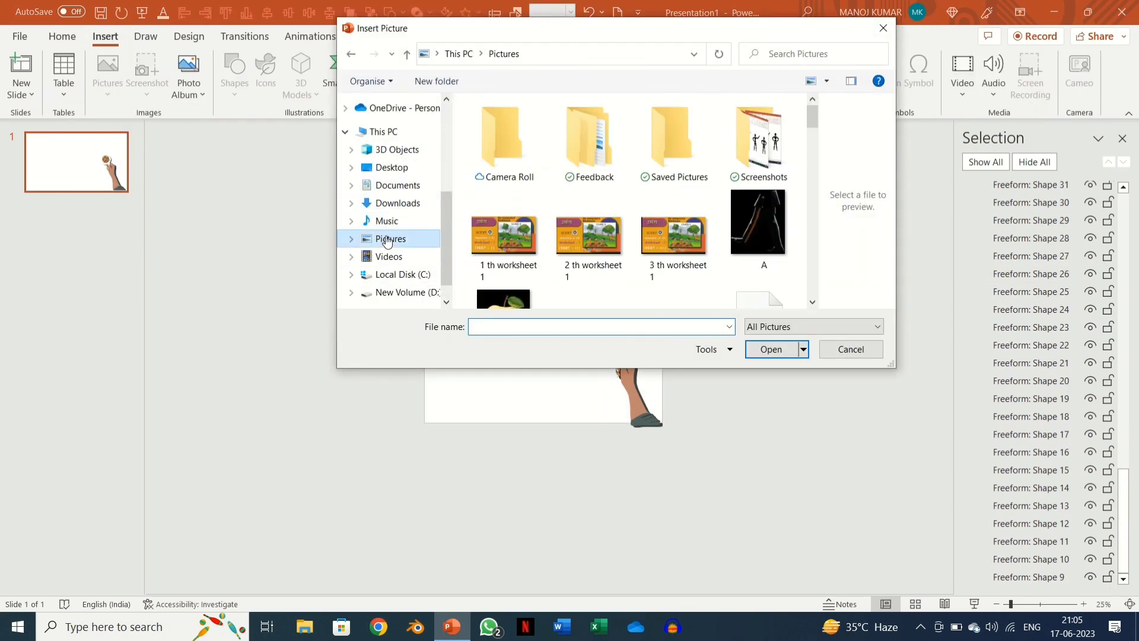
double_click(663, 123)
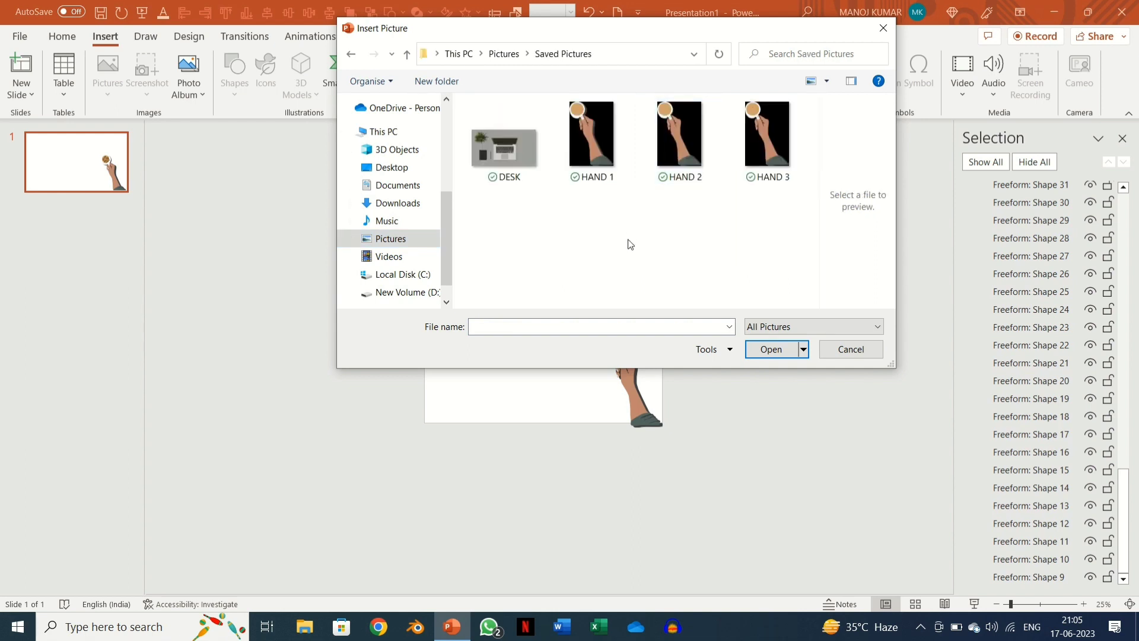
left_click(524, 156)
key("ctrl+a")
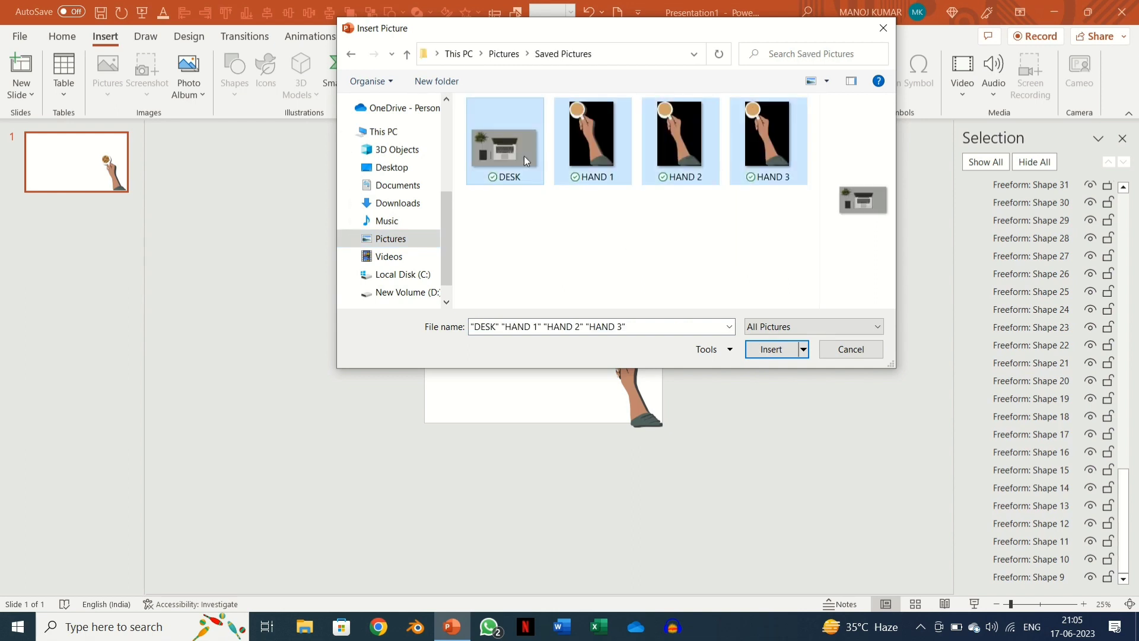
left_click(779, 349)
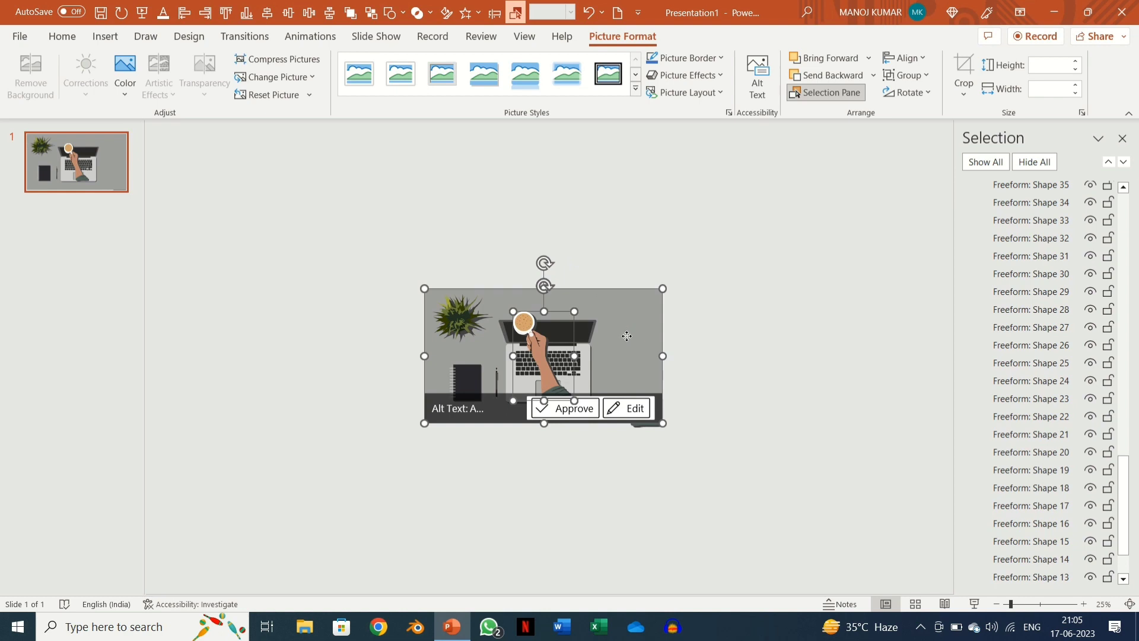
left_click(772, 354)
Rename the inserted desk picture as DESK and lock it.
left_click(639, 308)
left_click_drag(1123, 475, 1123, 207)
left_click(1021, 244)
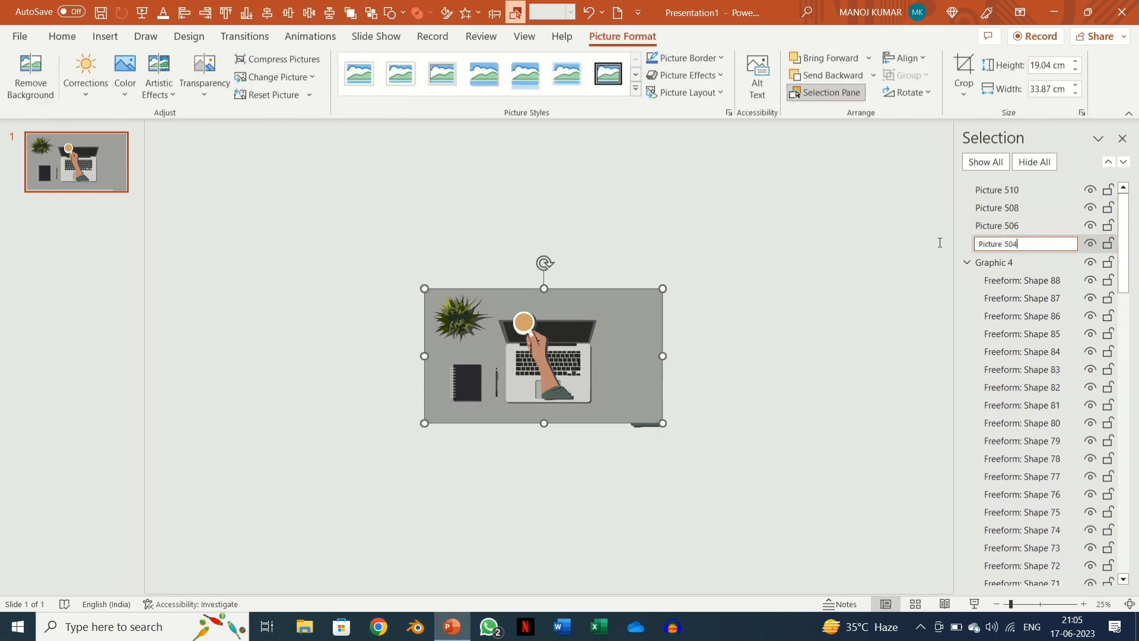
key("ctrl+a")
type("DE")
key("Return")
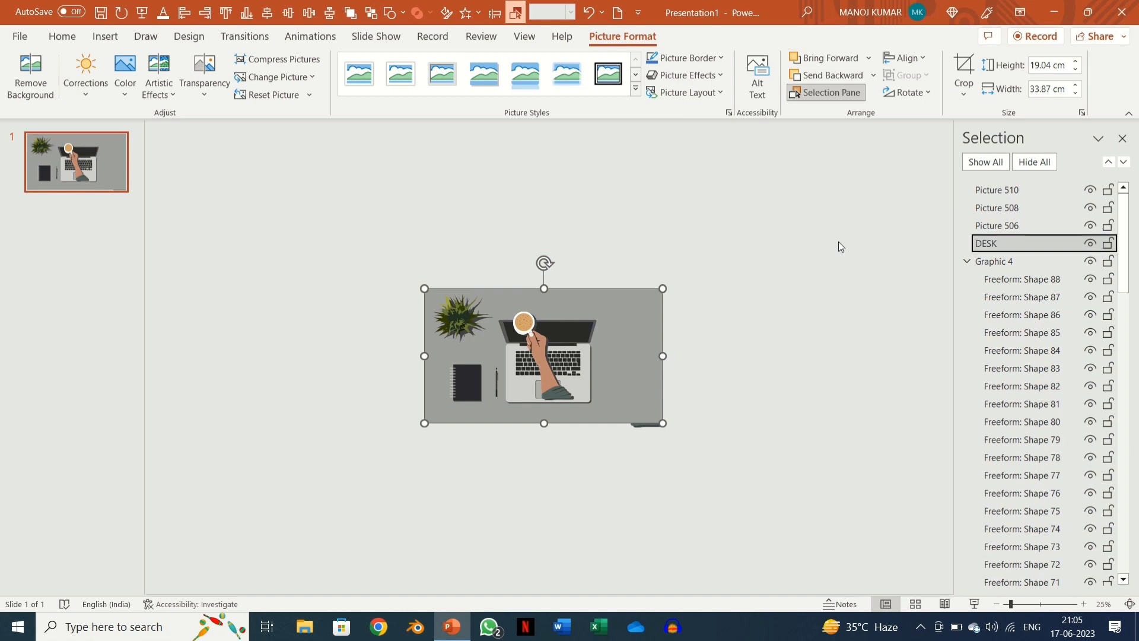
left_click(1108, 244)
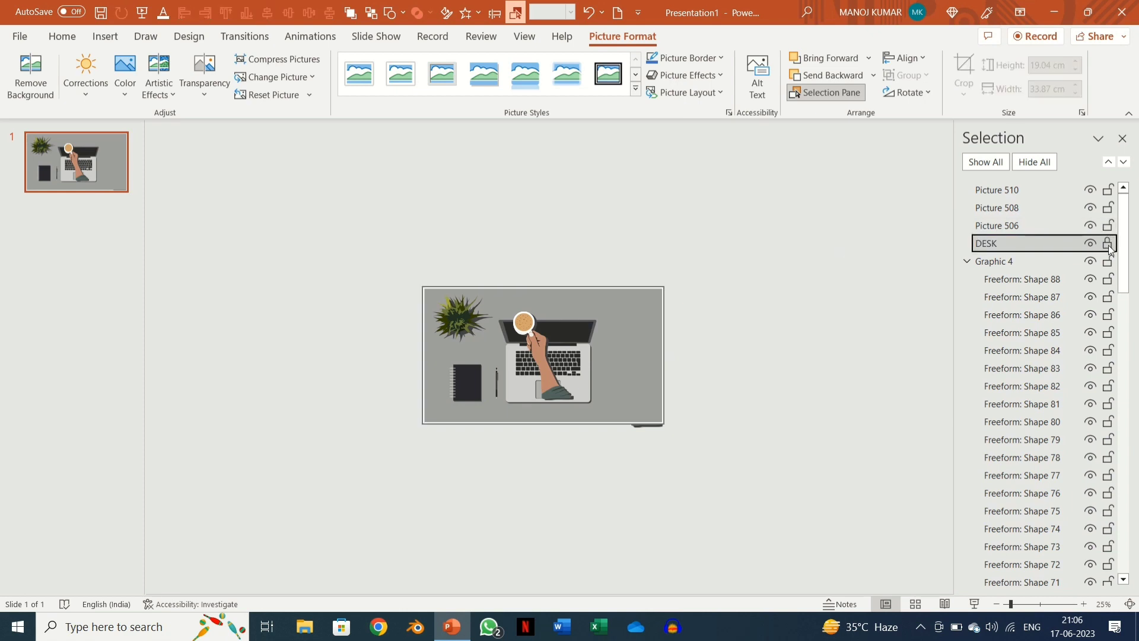
Hide every object, and show only the original hand graphic and the three inserted hand pictures again.
left_click(1026, 166)
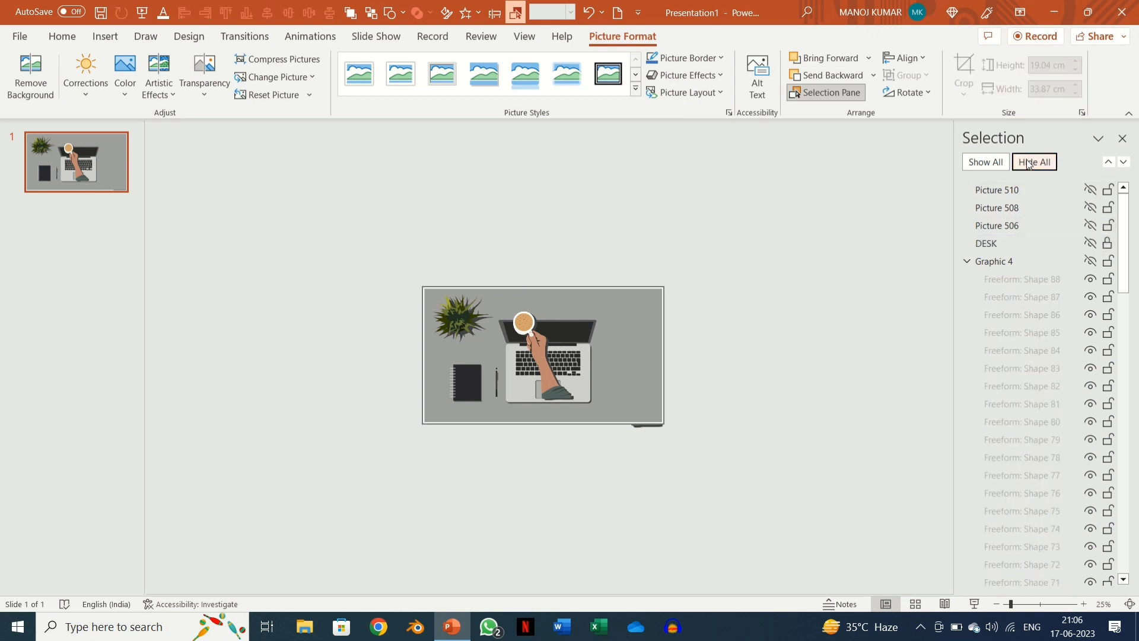
left_click(1026, 261)
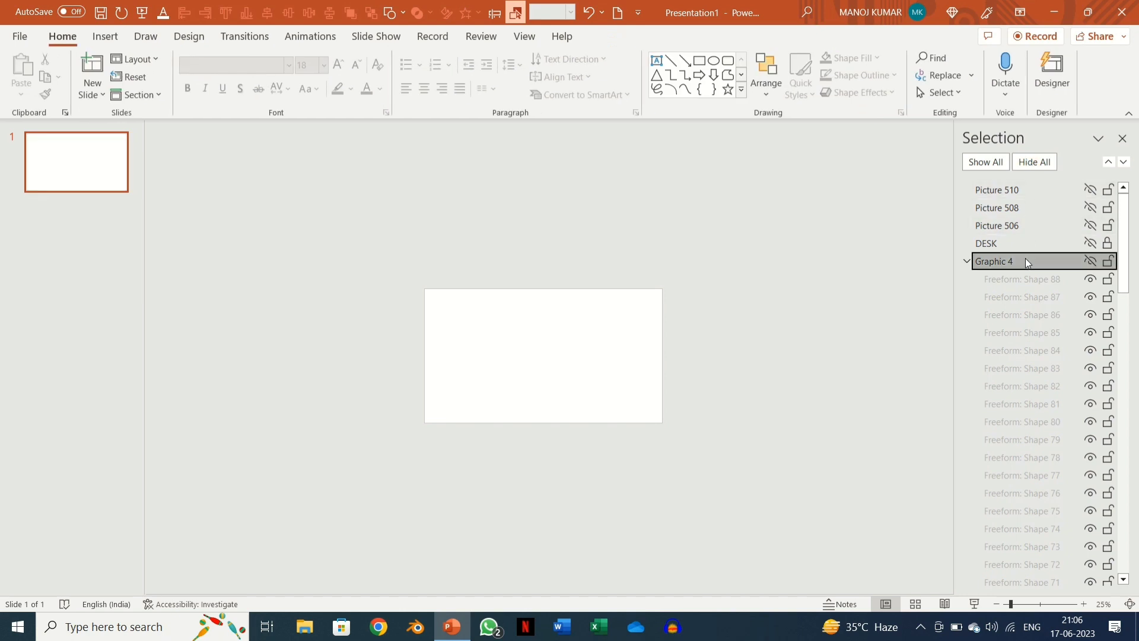
left_click(1030, 223)
left_click(1055, 208)
left_click(1050, 191)
Move the three hand pictures together onto the original hand and delete the original hand graphic.
left_click(1019, 222)
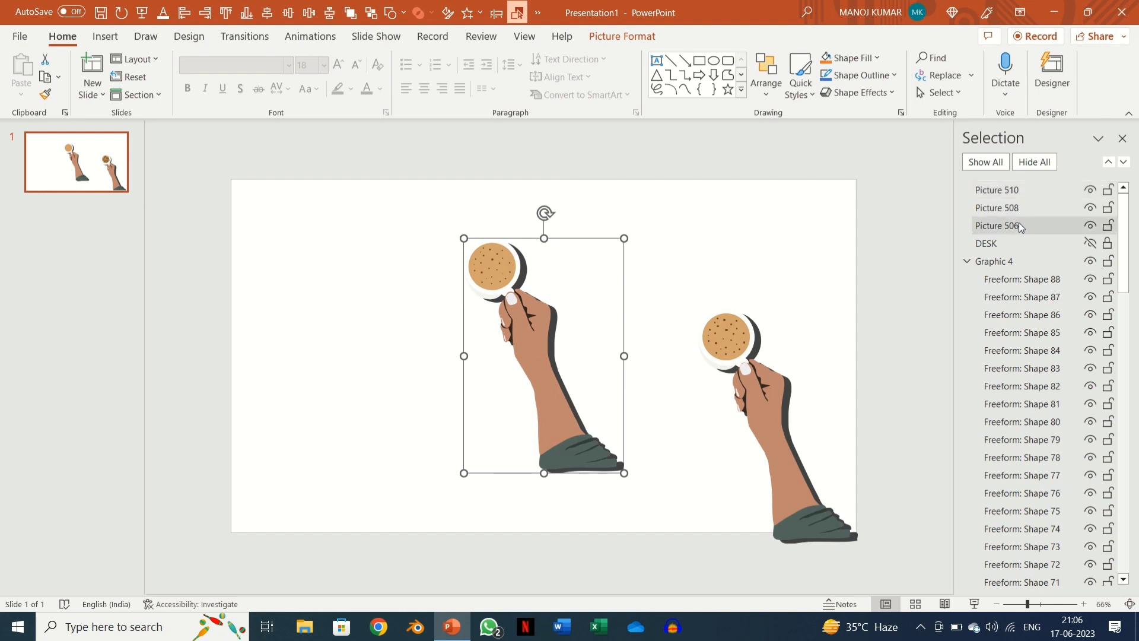
left_click(1016, 206, "ctrl")
left_click(1012, 190, "ctrl")
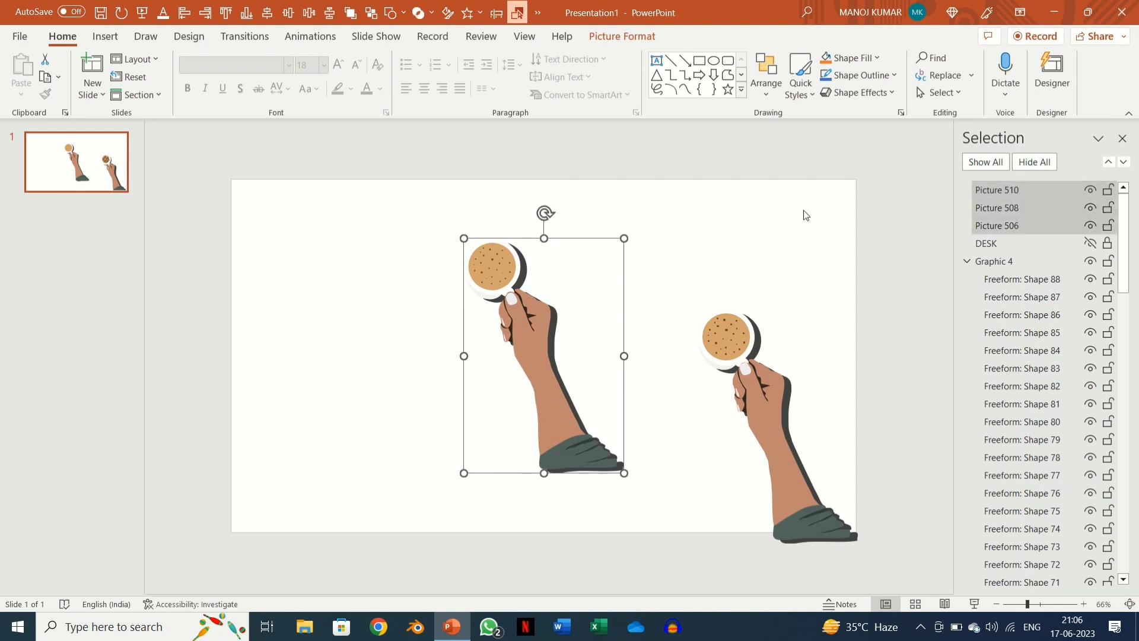
left_click_drag(521, 323, 761, 394)
left_click(912, 384)
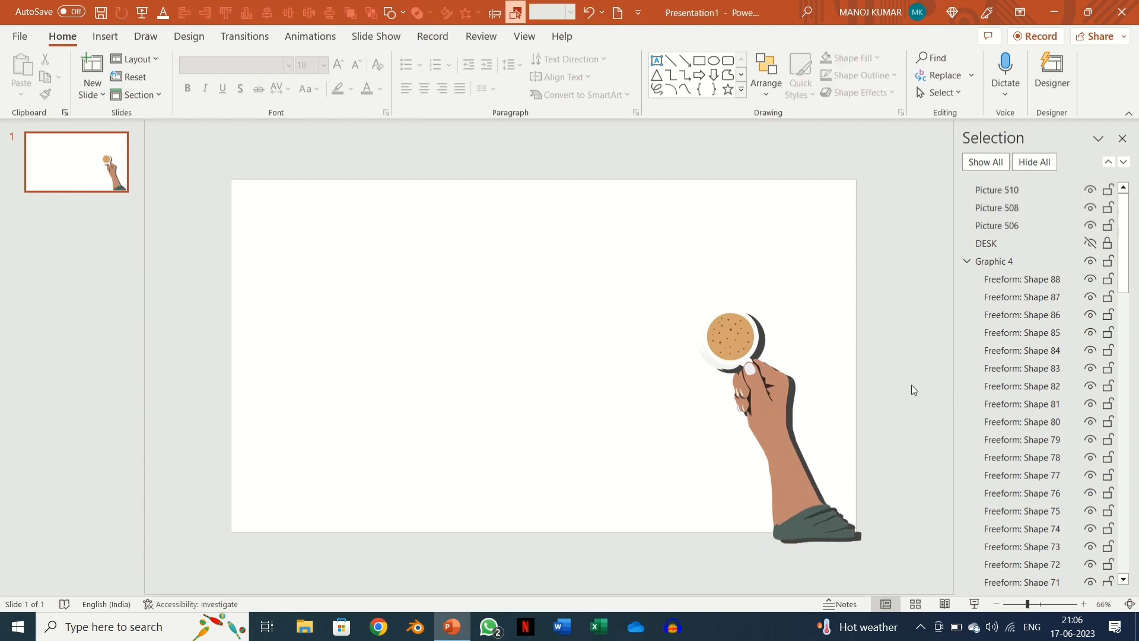
left_click(1024, 264)
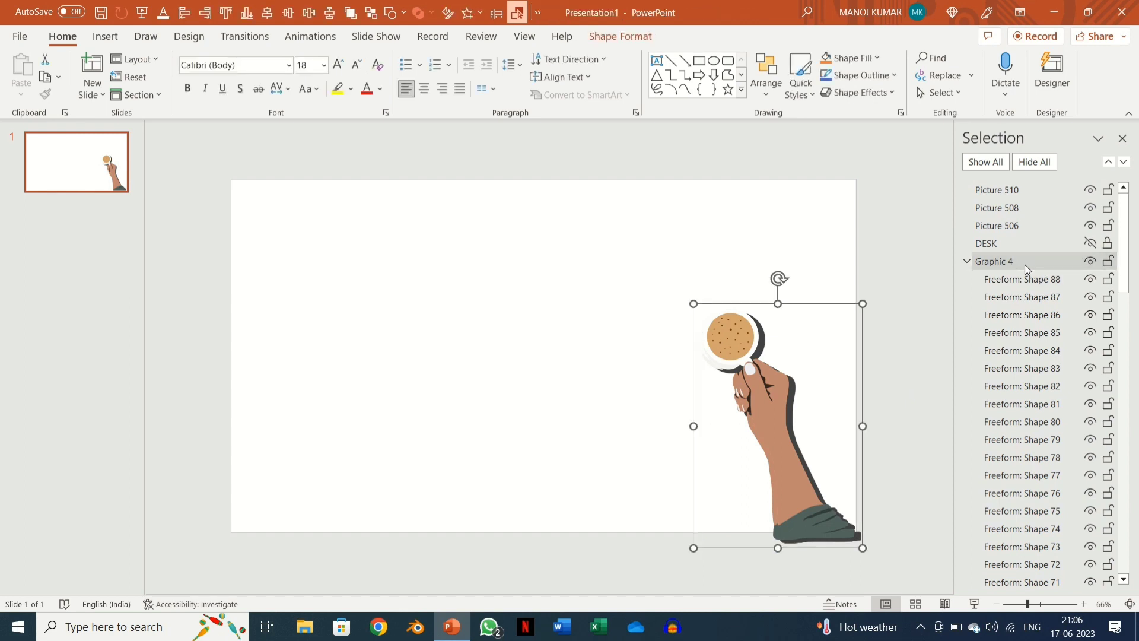
key("Delete")
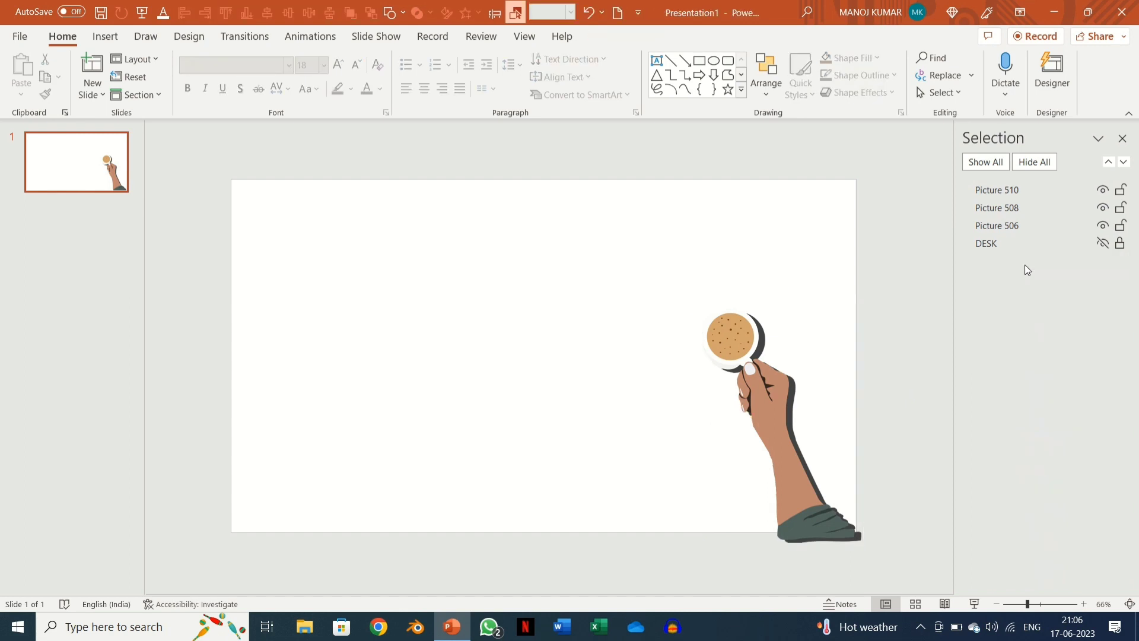
Leave only the hand picture with the full arm and cup shadow visible and rename it as 1.
left_click(1103, 226)
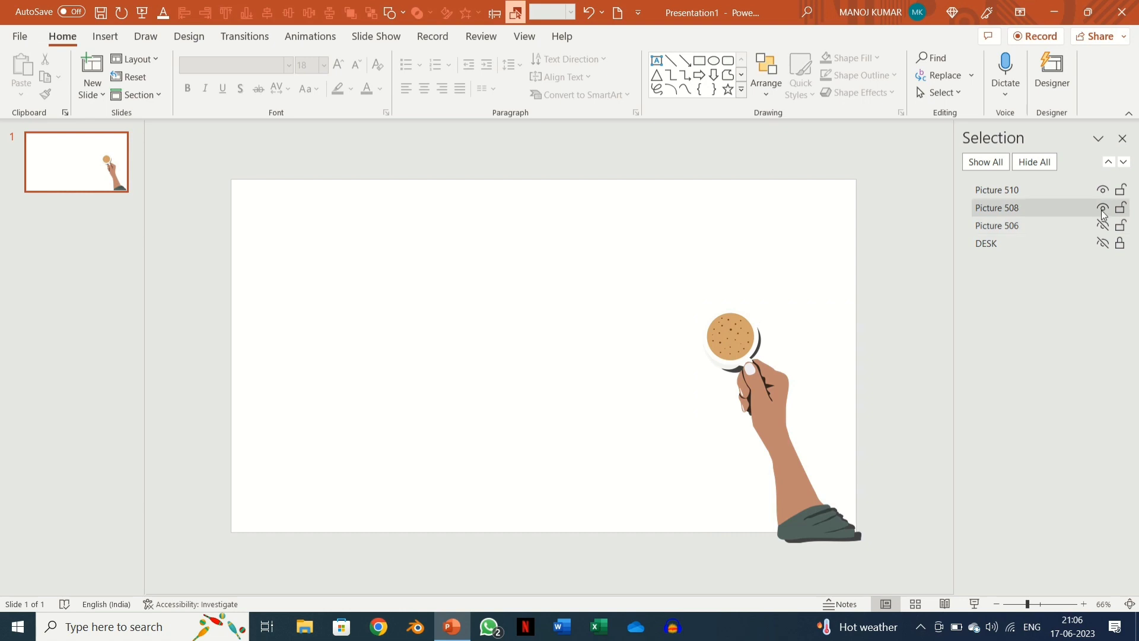
left_click(1102, 208)
left_click(1103, 190)
left_click(1048, 227)
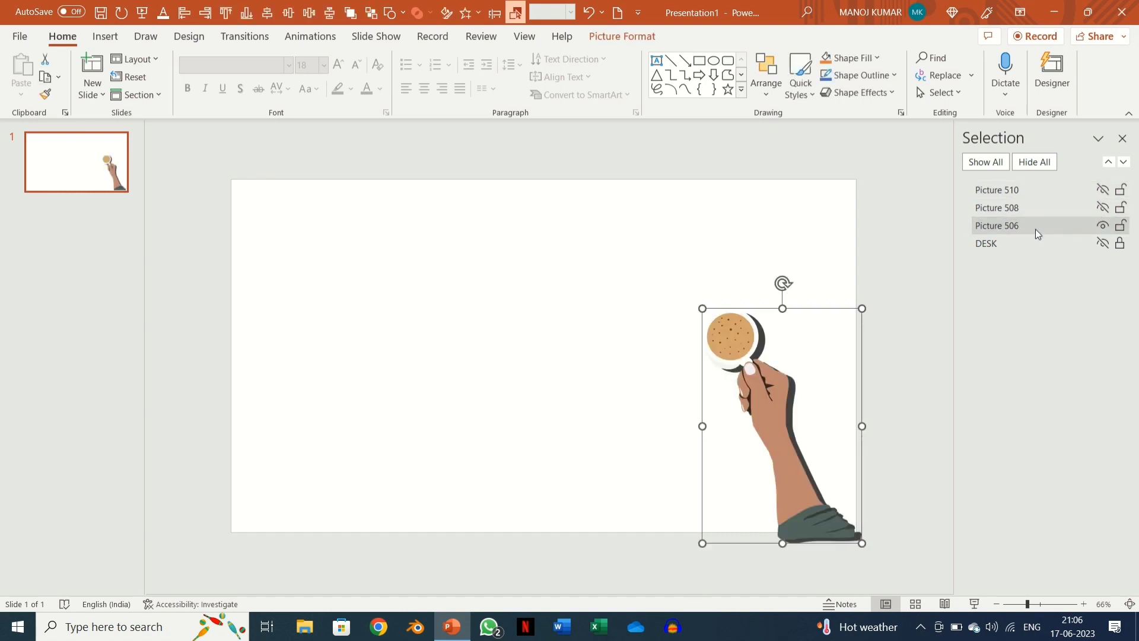
left_click(1033, 225)
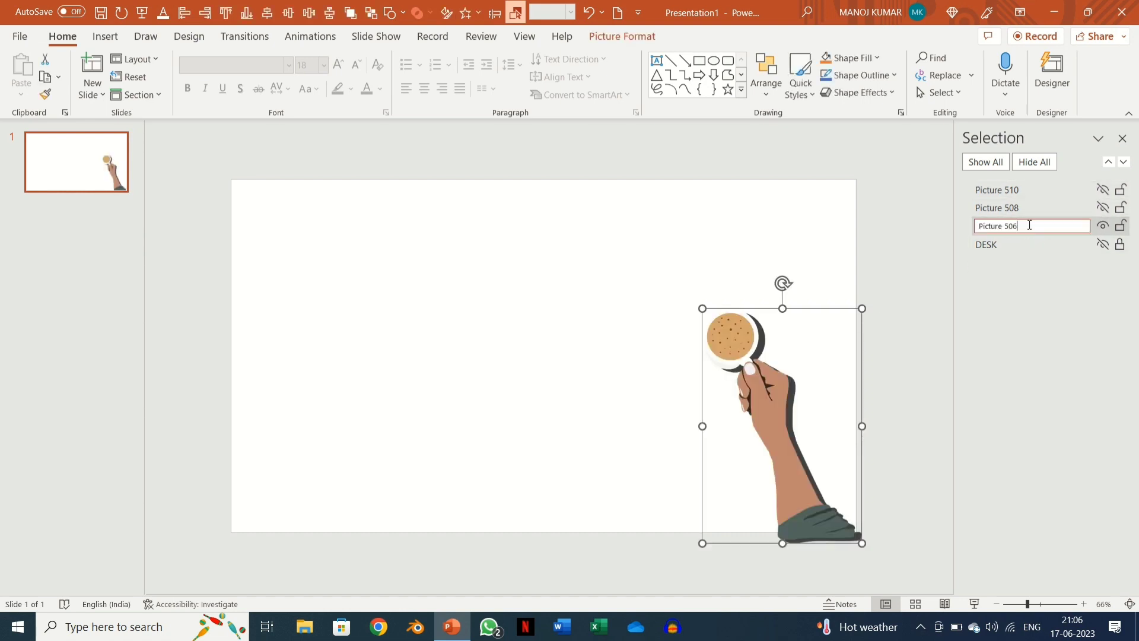
left_click_drag(1033, 225, 960, 224)
type("1")
Rename the hand picture without the arm shadow as 2.
left_click(1050, 209)
left_click(1049, 208)
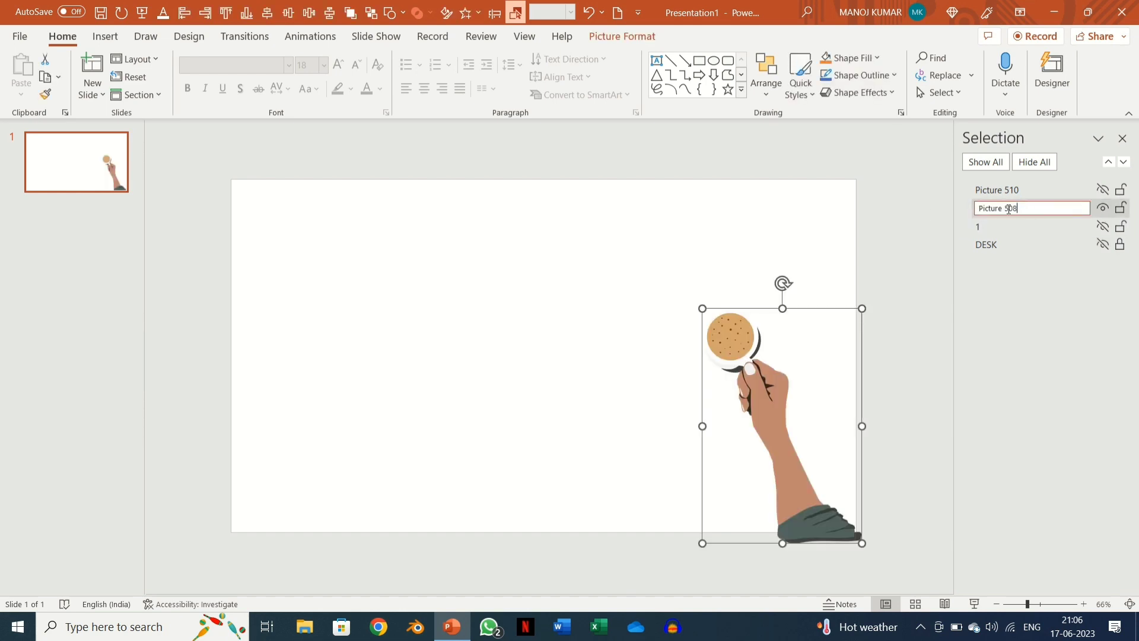
type("2")
Hide picture 2, show the hand picture without any cup shadow, and rename that picture as 3.
left_click(1102, 207)
left_click(1103, 190)
left_click(716, 356)
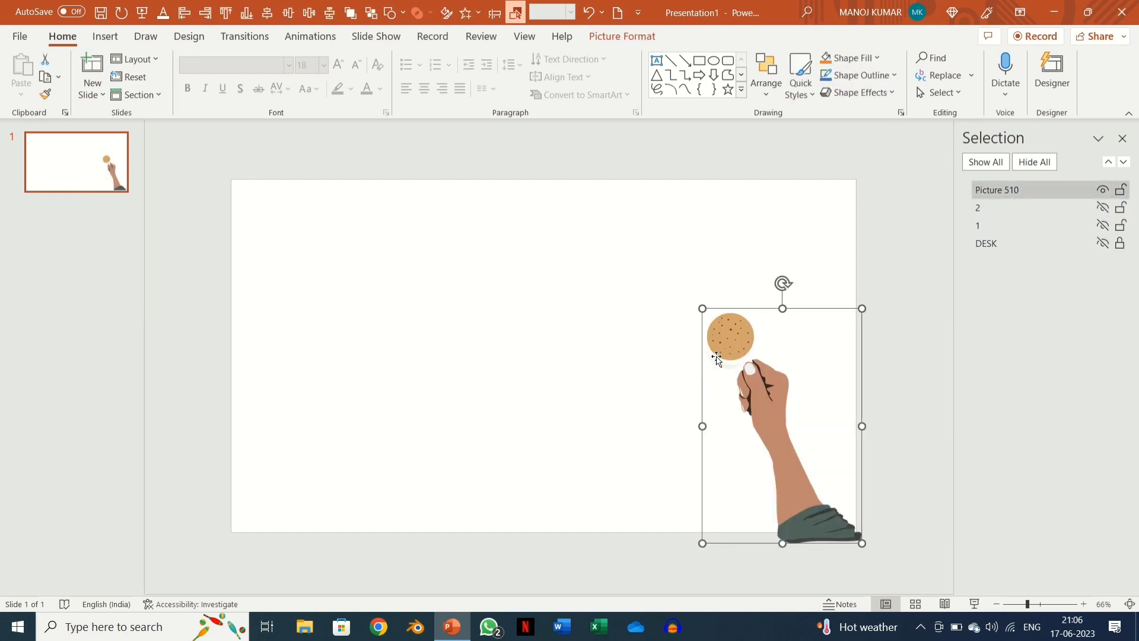
left_click(1033, 191)
left_click_drag(1033, 191, 927, 186)
type("3")
key("Return")
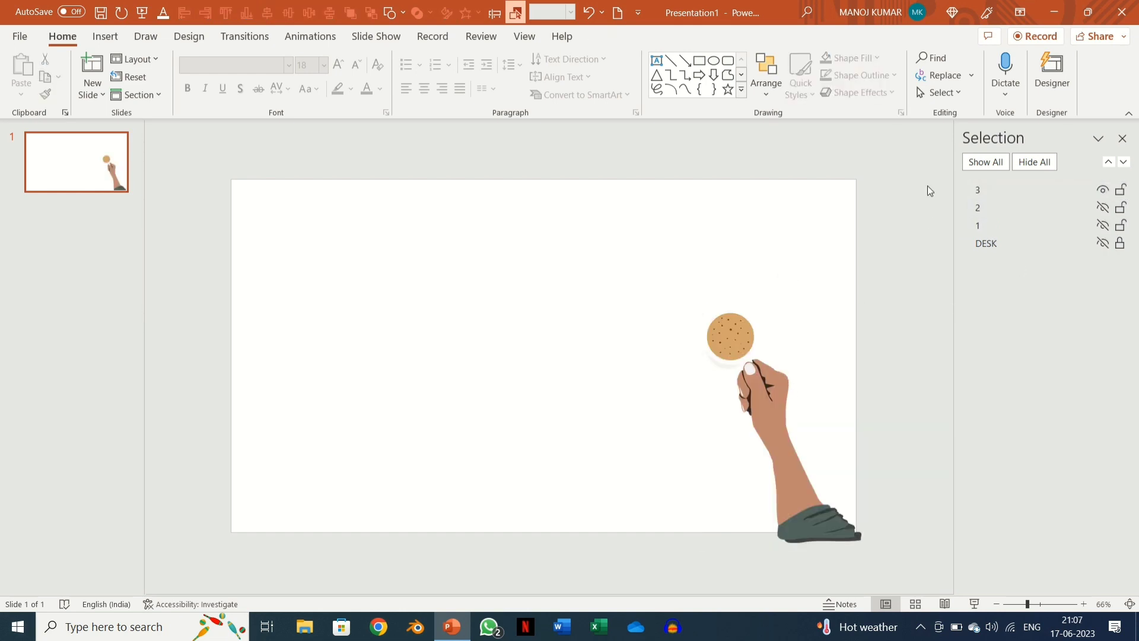
Show all pictures on the slide, and hide hand pictures 2 and 3.
left_click(1002, 163)
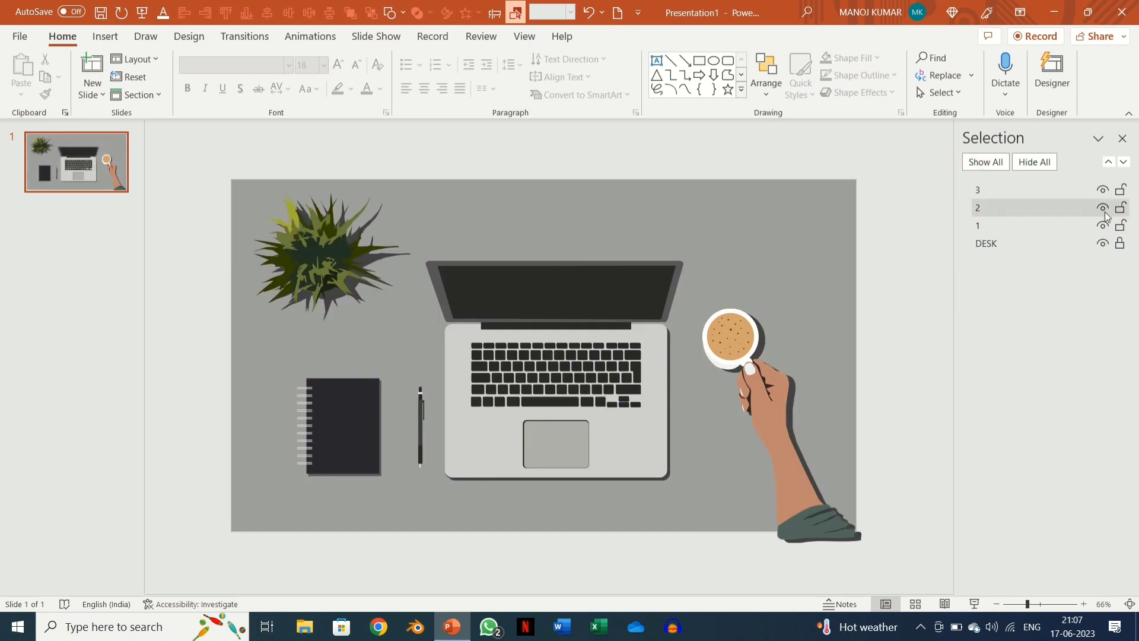
left_click(1102, 190)
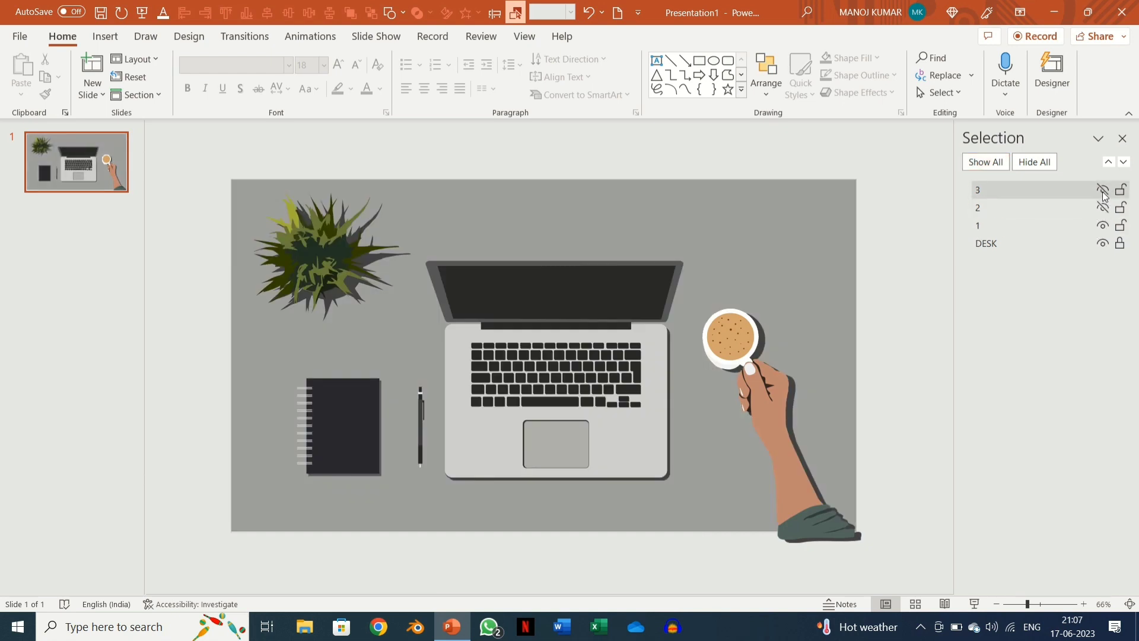
Apply an Appear entrance animation to hand picture 1 and add a Disappear exit animation to it.
left_click(776, 408)
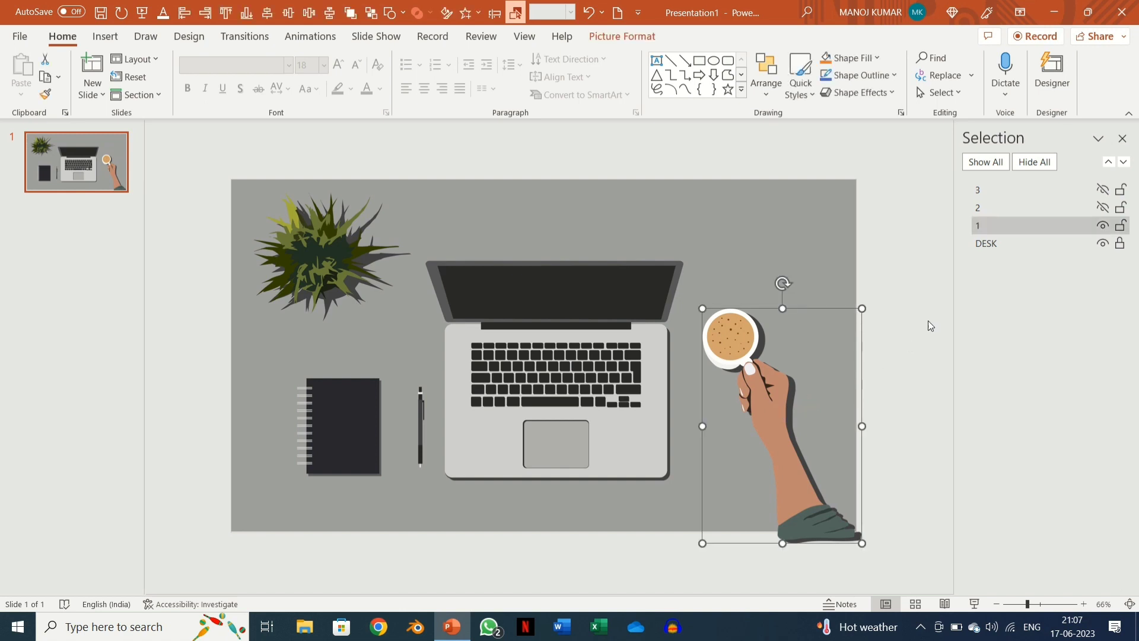
left_click(310, 38)
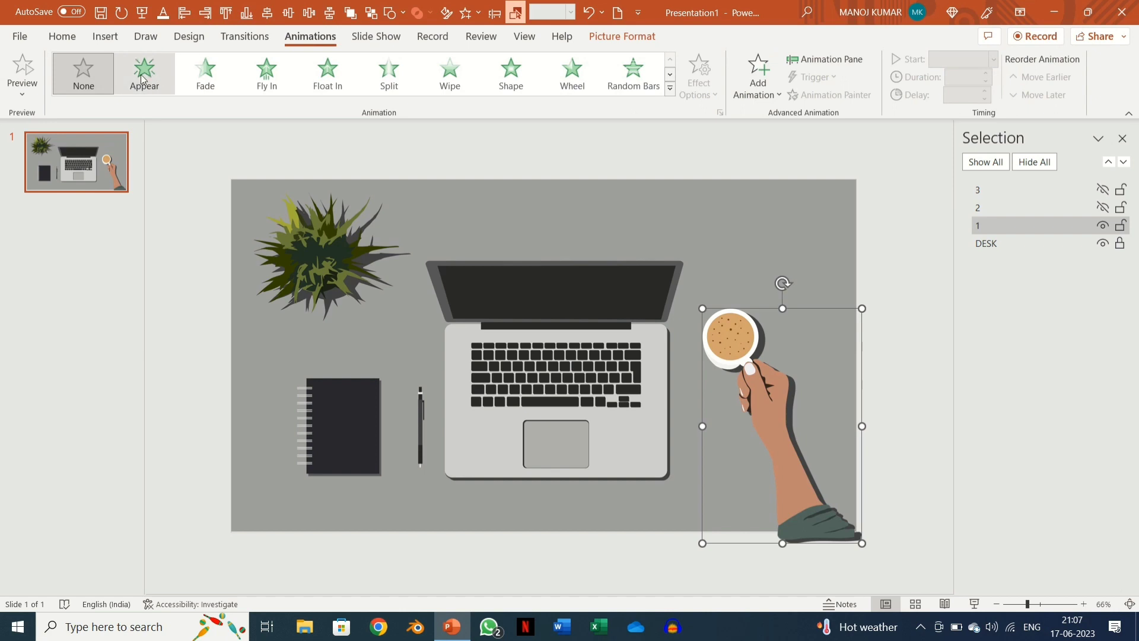
left_click(142, 78)
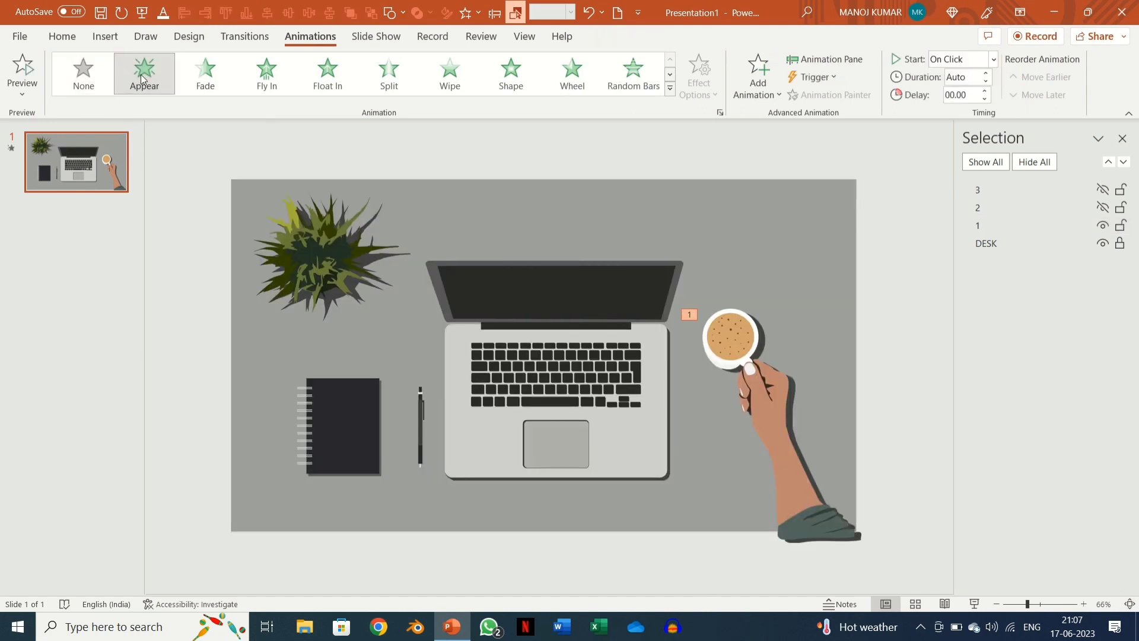
left_click(753, 85)
scroll(829, 439, "down", 3)
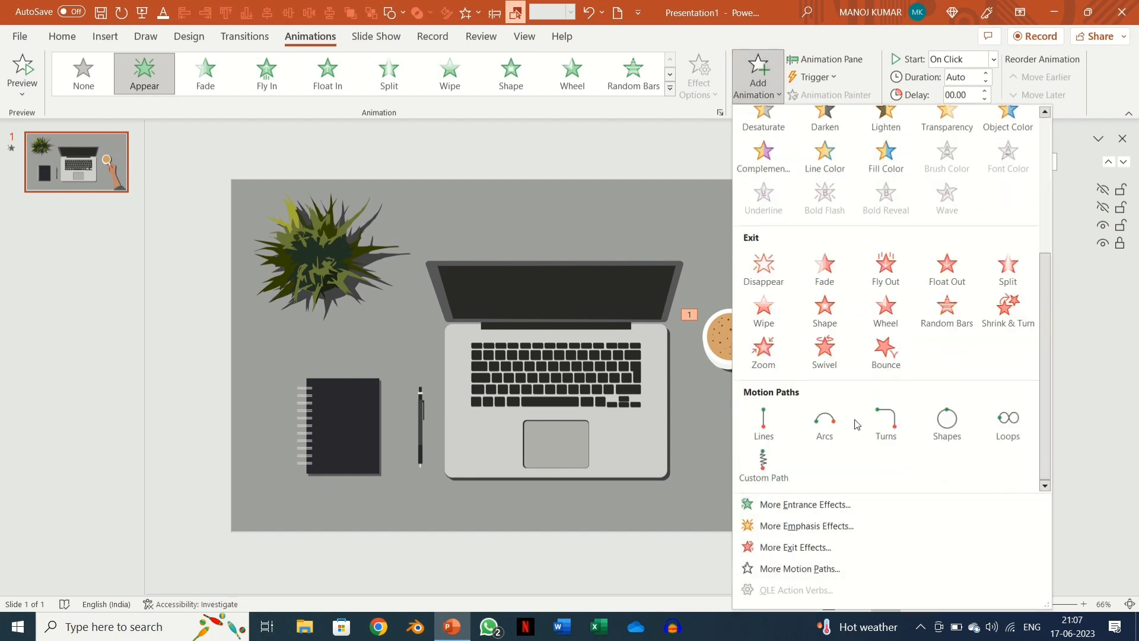
left_click(763, 273)
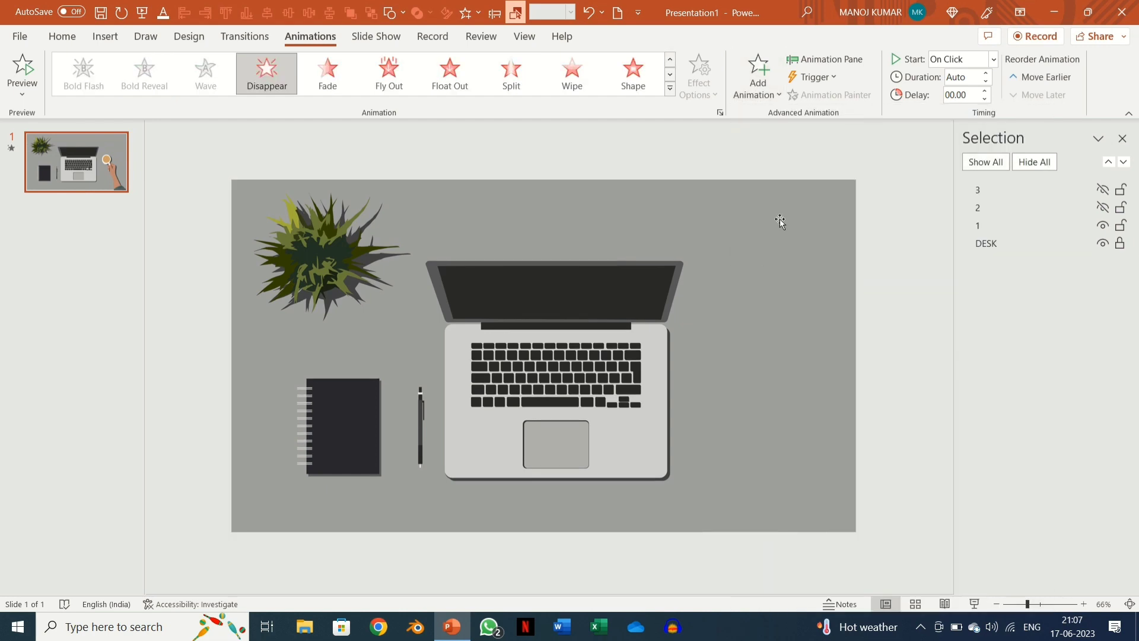
Set picture 1's Disappear animation to start With Previous with a delay of 0.15 seconds.
left_click(837, 60)
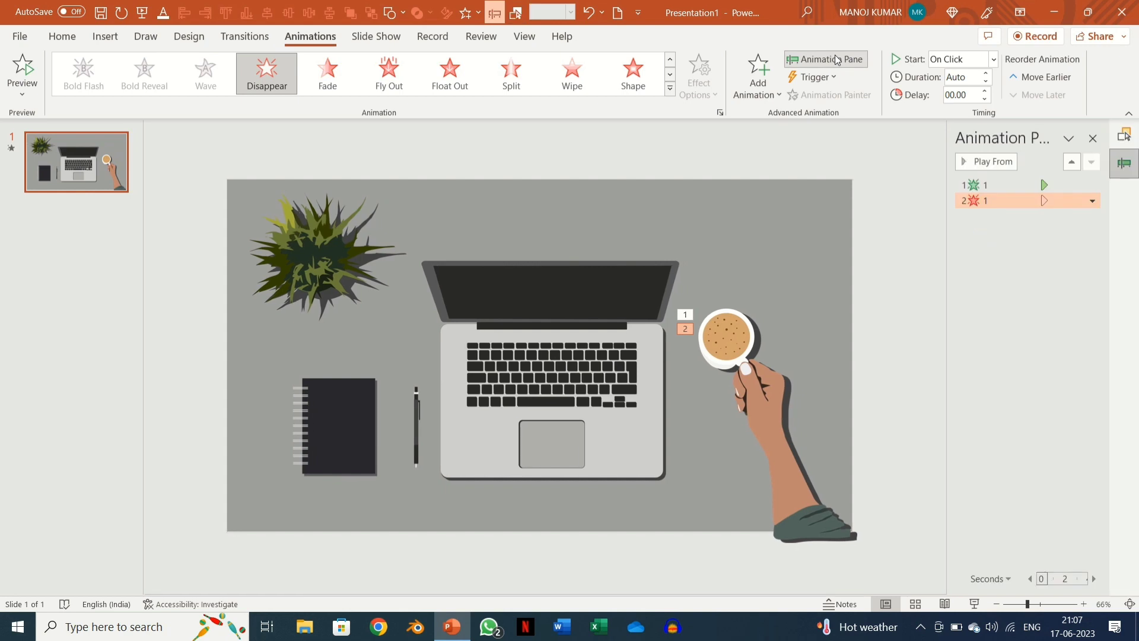
left_click(994, 59)
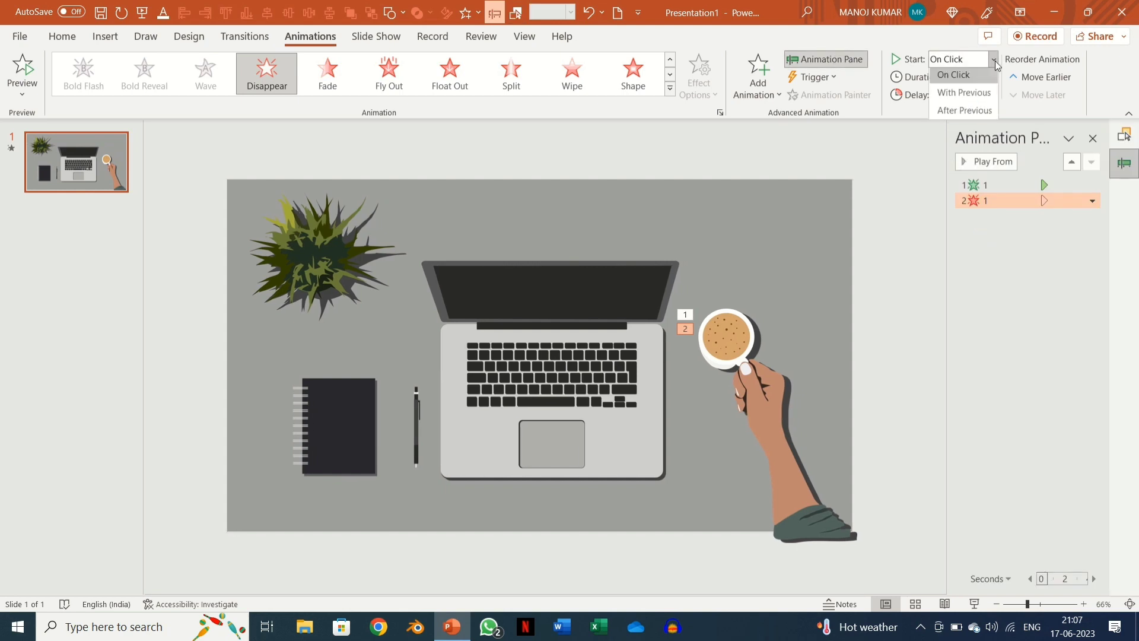
left_click(965, 96)
left_click(972, 95)
type("0.")
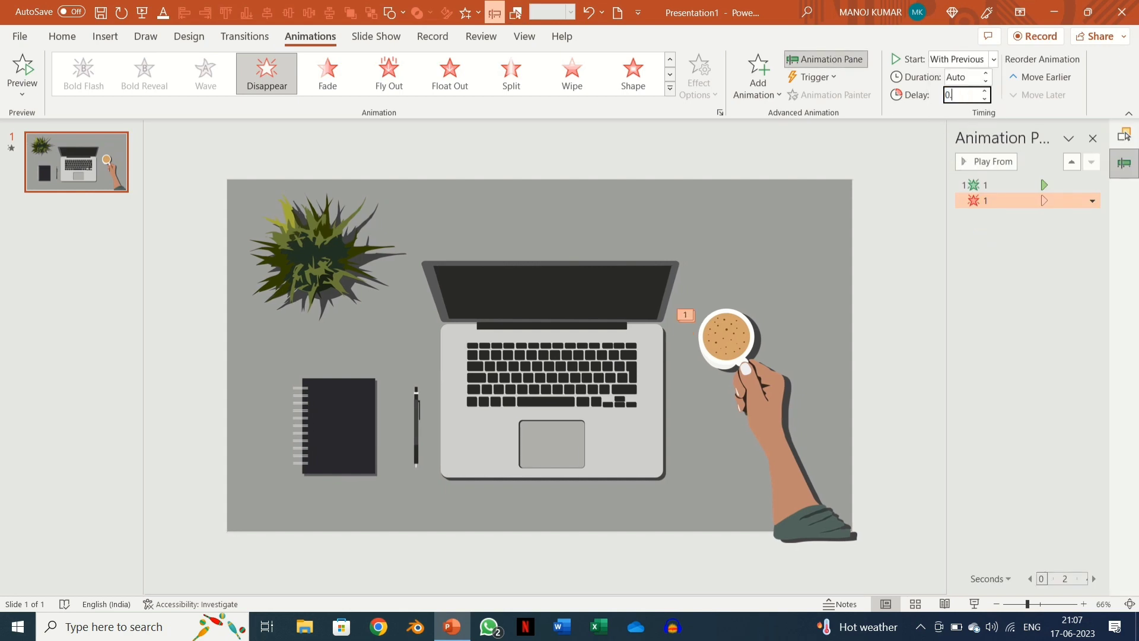
type("15")
key("Return")
Set hand picture 1's Appear animation to start After Previous.
left_click(979, 185)
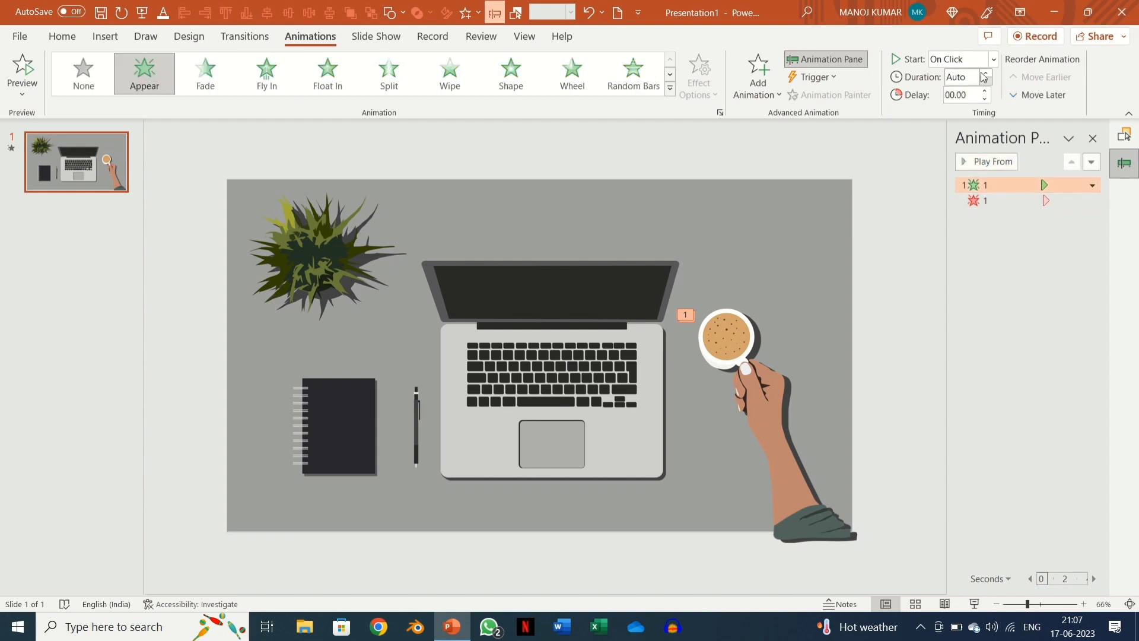
left_click(995, 60)
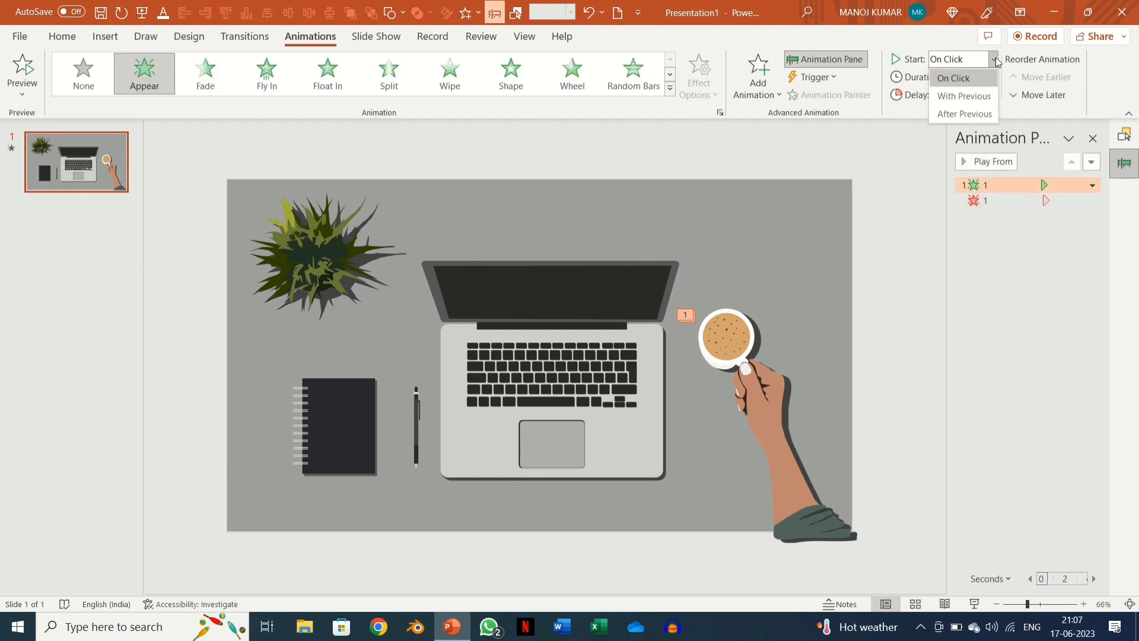
left_click(959, 114)
left_click(905, 216)
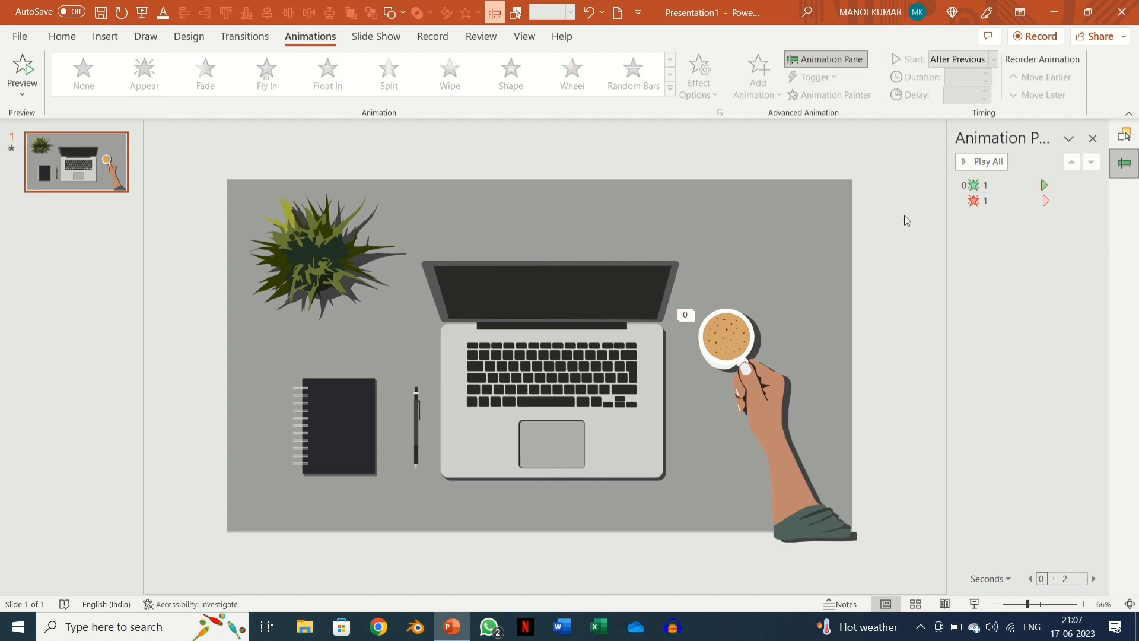
Copy hand picture 1's animations with the Animation Painter, swap its visibility with picture 2, and apply them to picture 2.
left_click(731, 330)
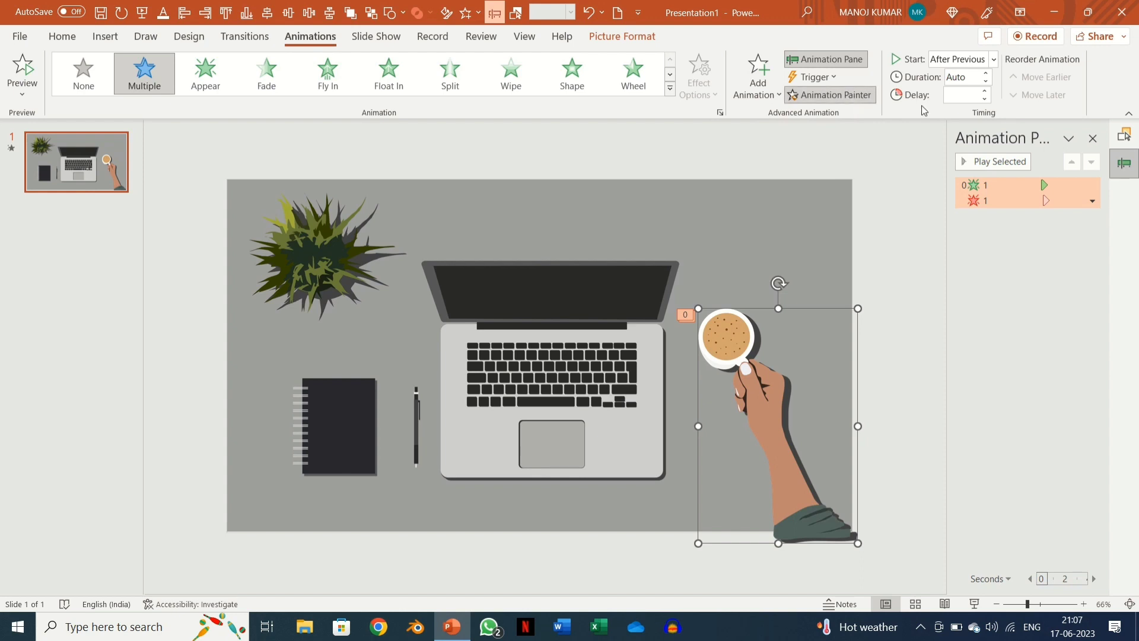
left_click(1124, 134)
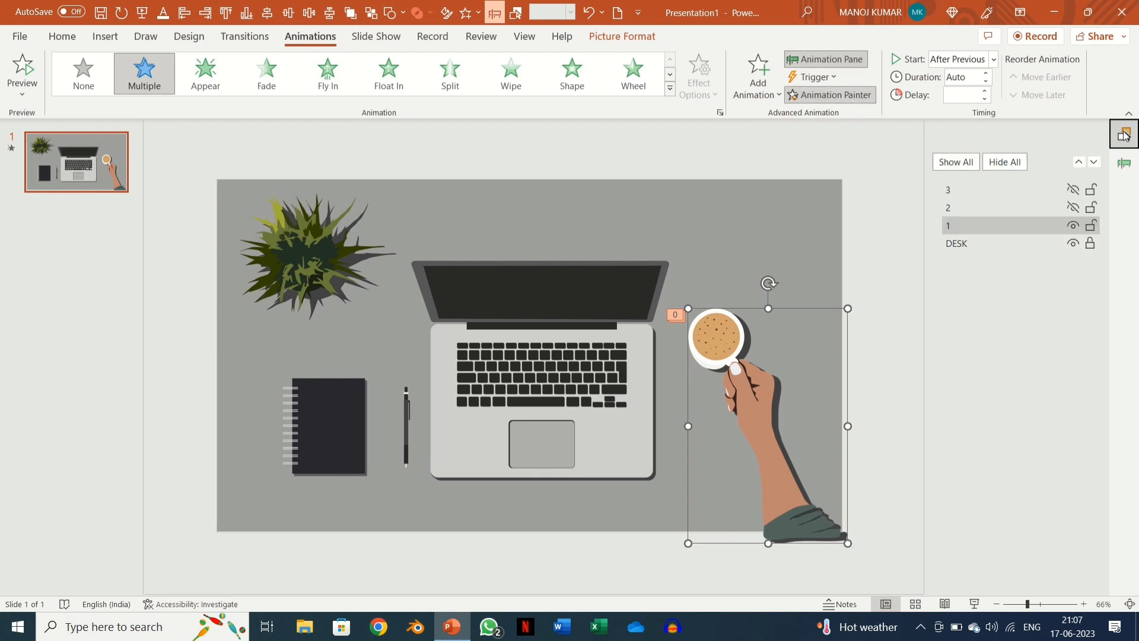
left_click(1074, 226)
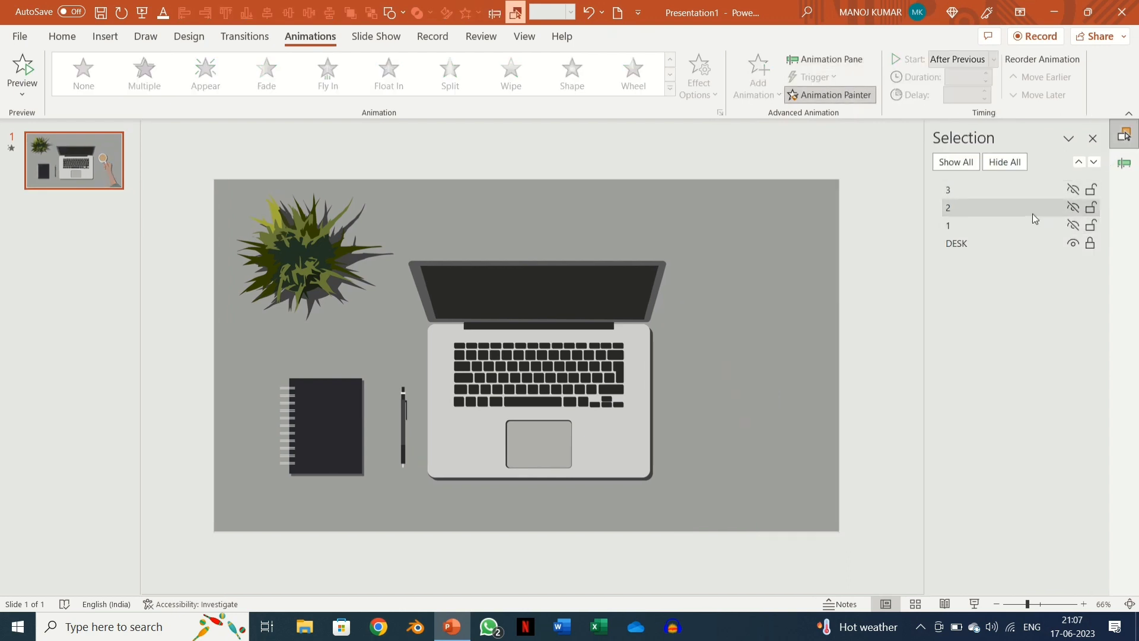
left_click(1033, 217)
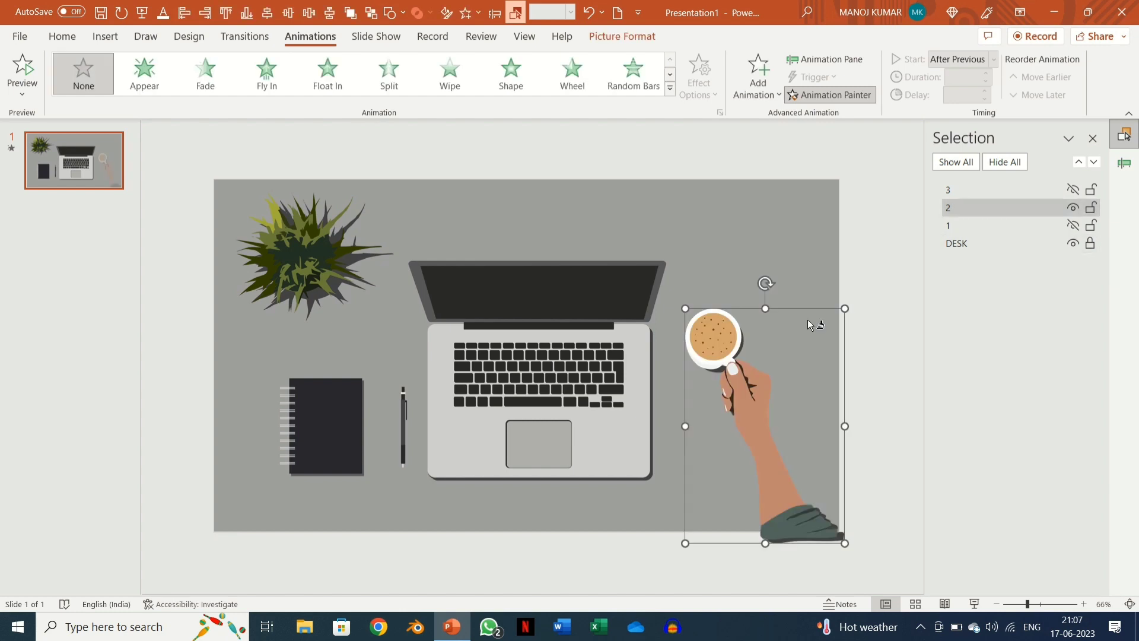
left_click(734, 397)
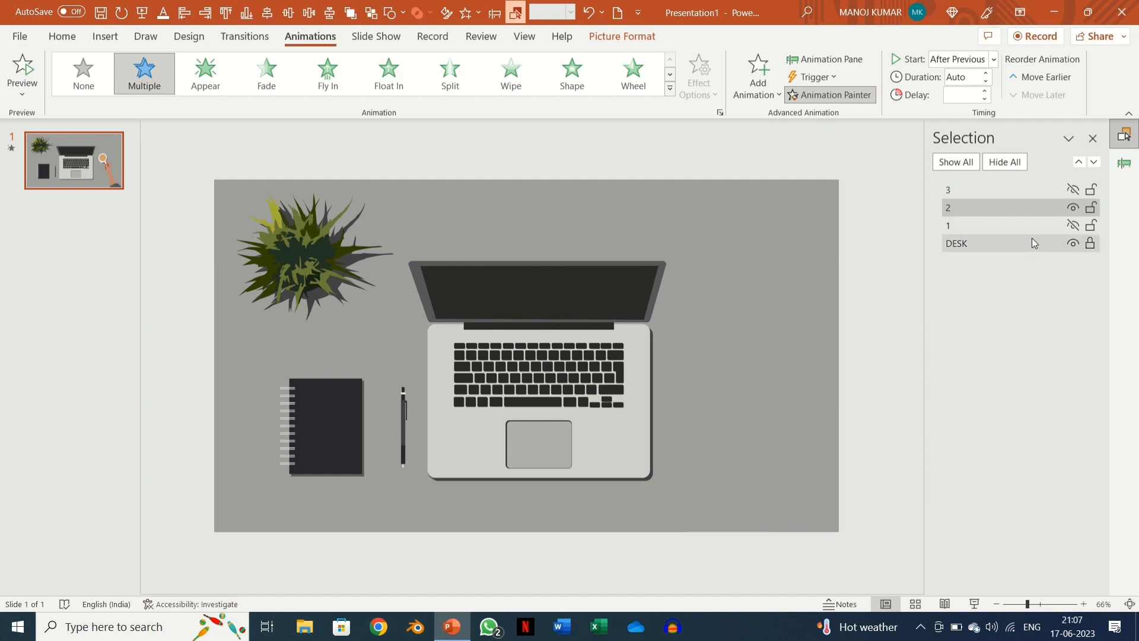
Hide hand picture 2, show picture 3, and apply the copied animations to picture 3.
left_click(1077, 209)
left_click(1076, 207)
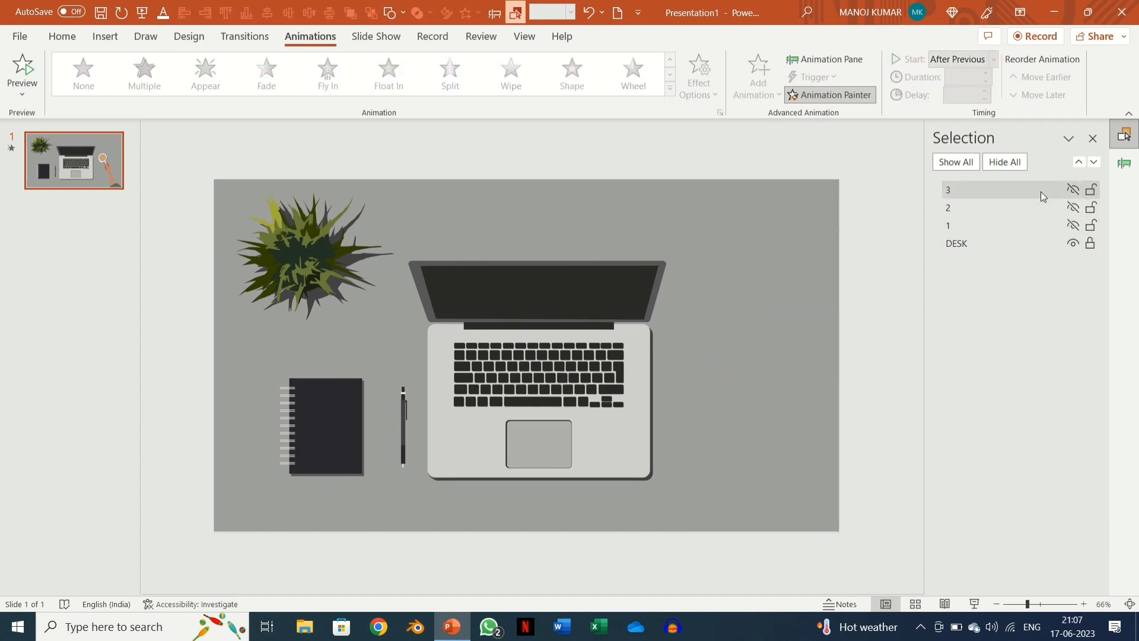
left_click(1073, 190)
left_click(739, 391)
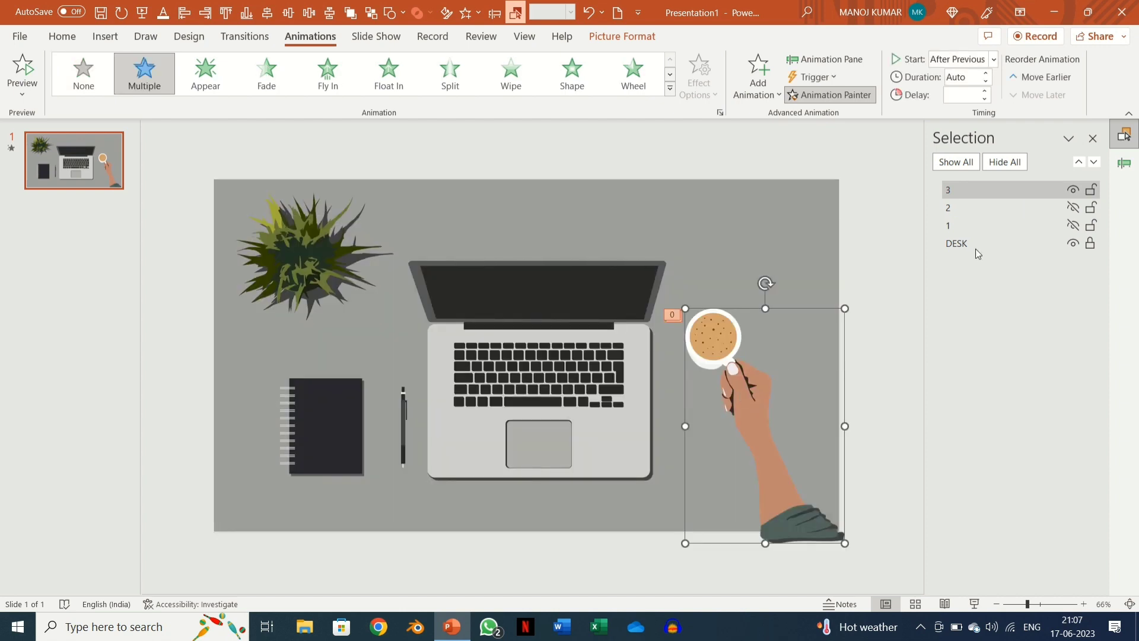
Hide hand picture 3 again, show pictures 1 and 2 together, and stop painting animations.
left_click(1075, 189)
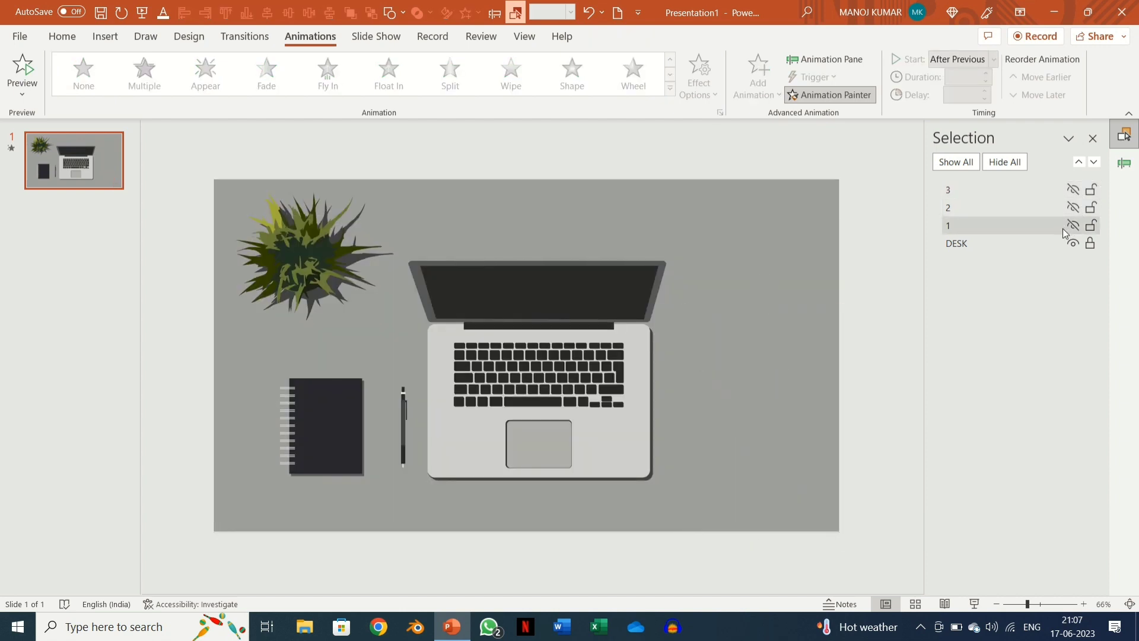
left_click(1073, 225)
left_click(1074, 207)
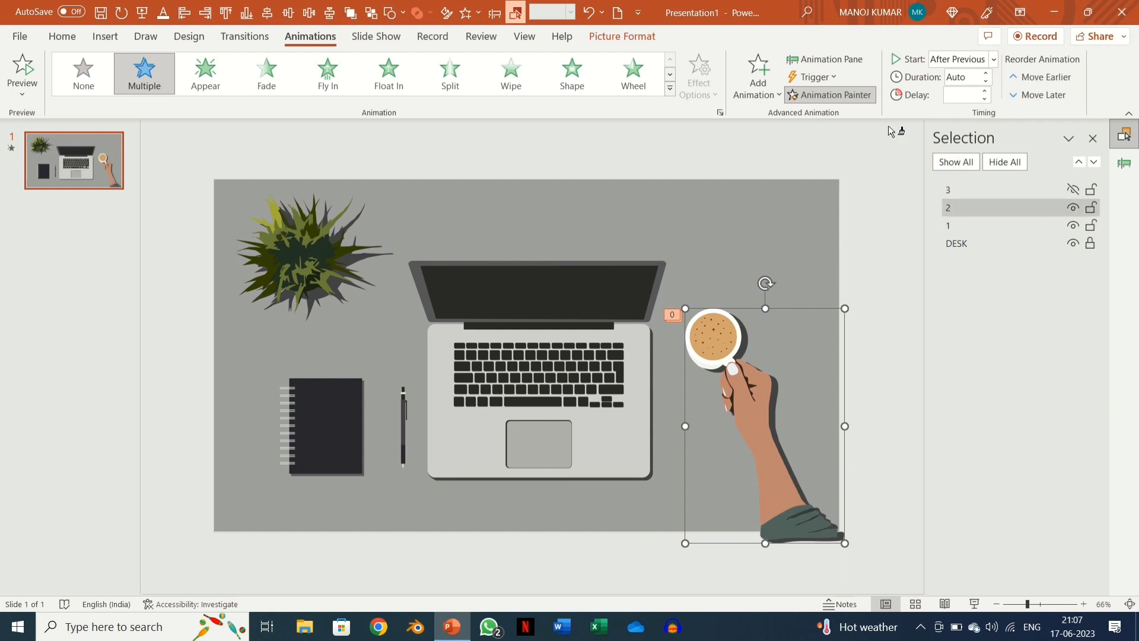
scroll(913, 345, "up", 3)
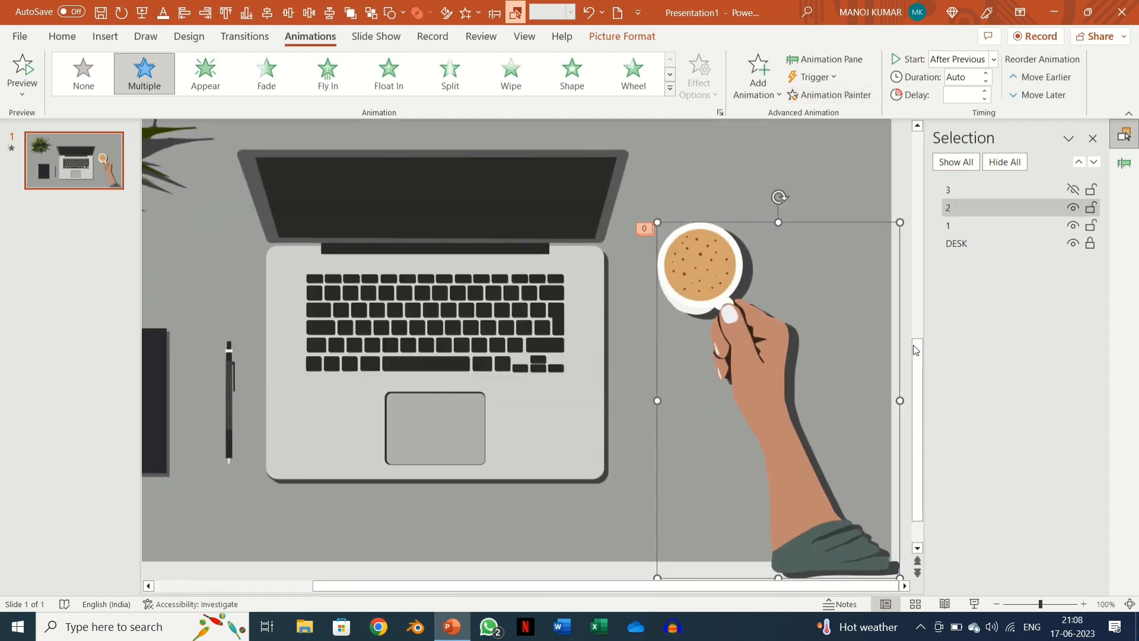
scroll(856, 343, "down", 3)
left_click(891, 361)
Move hand picture 2 slightly toward the laptop, rotate it a little counterclockwise, and nudge it so its sleeve meets picture 1's.
left_click(987, 209)
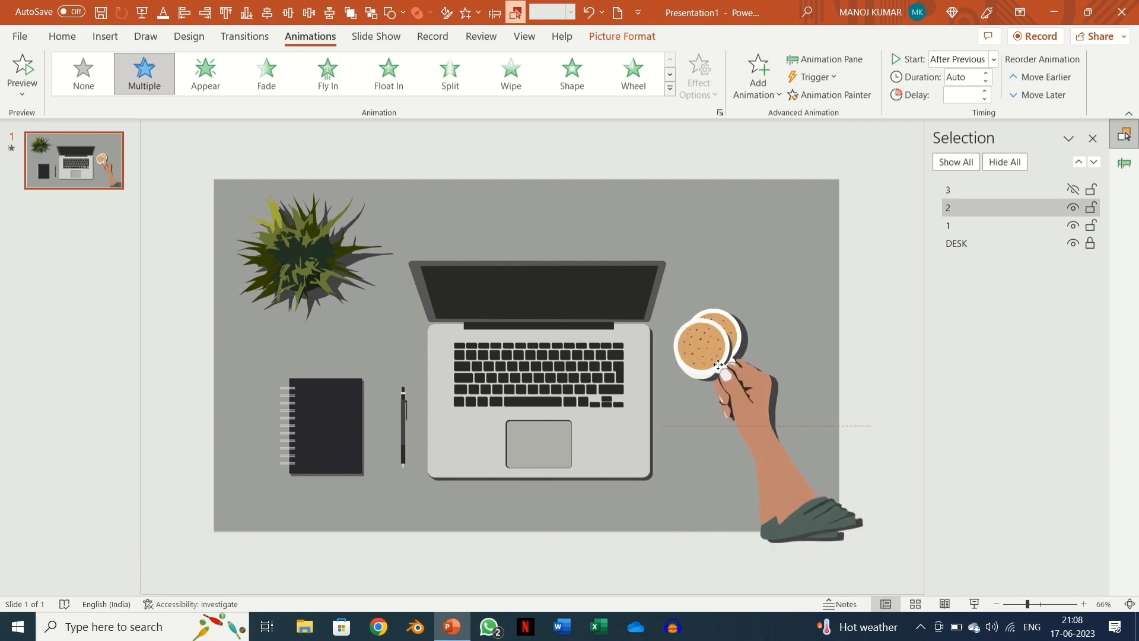
left_click_drag(718, 364, 699, 373)
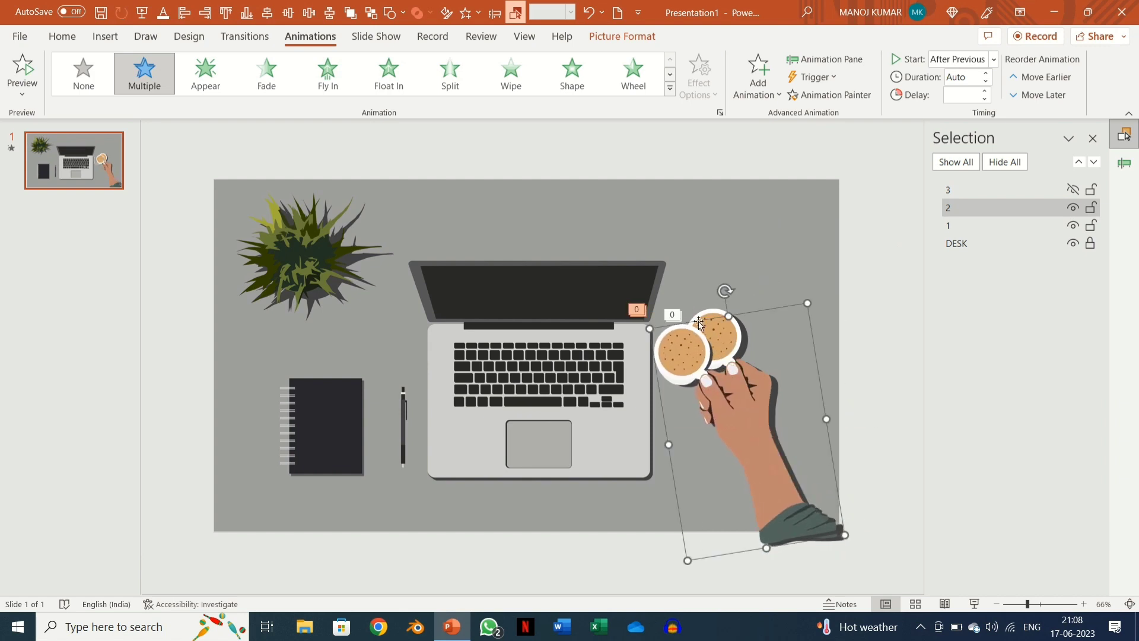
left_click_drag(725, 291, 733, 289)
key("Right")
key("Right")
key("Right")
key("Right")
key("Right")
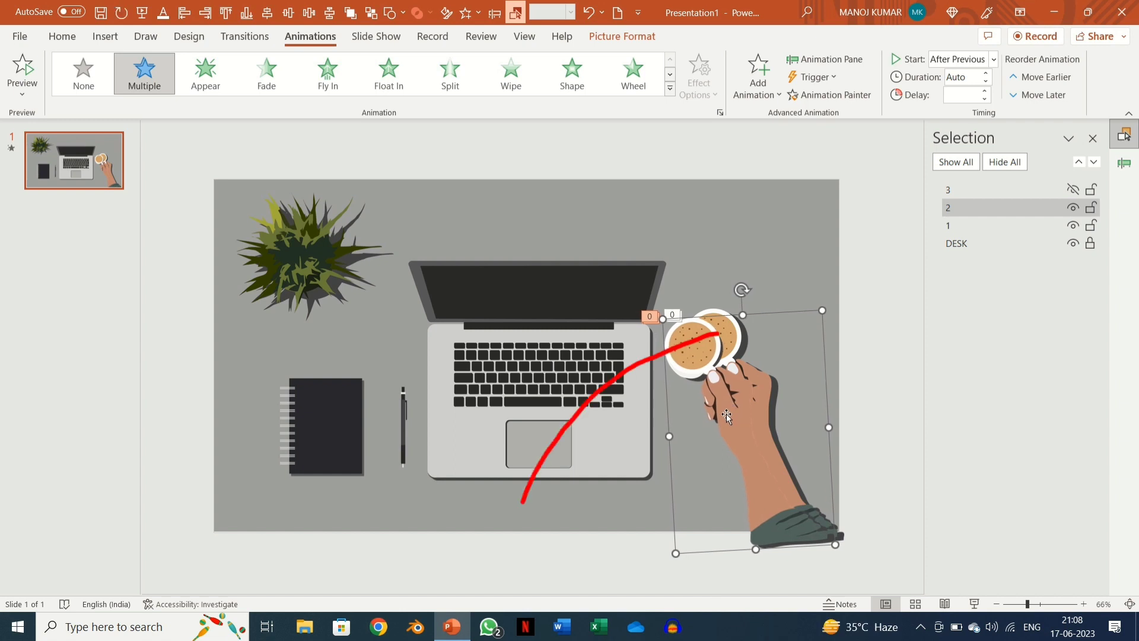
key("Up")
key("Up")
key("Up")
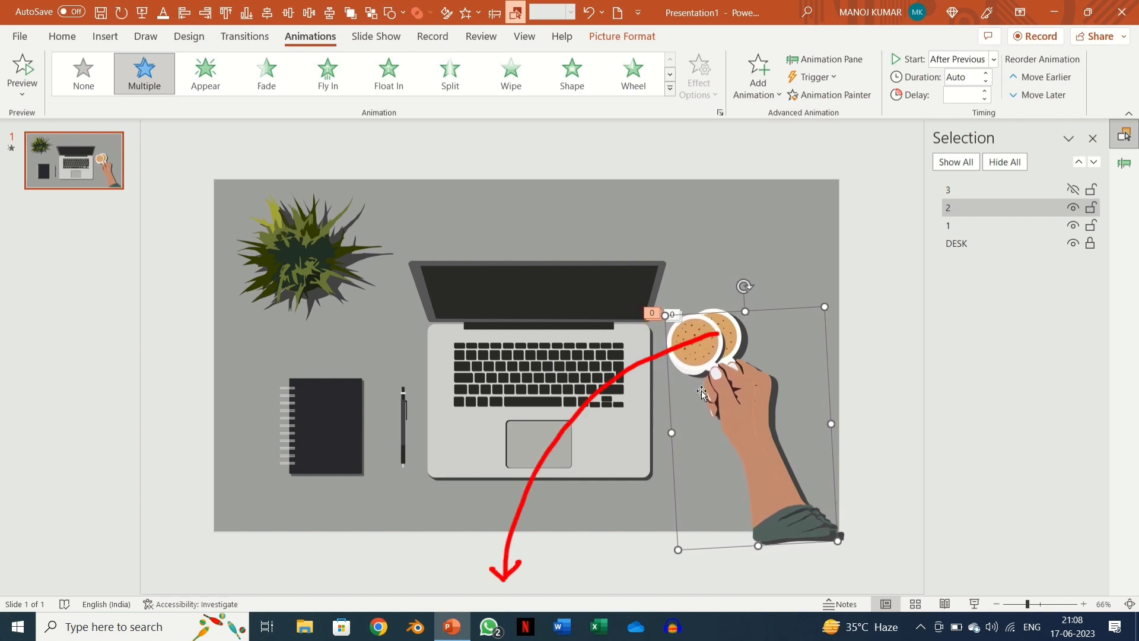
left_click(874, 287)
Show hand picture 3, move it beyond picture 2 toward the laptop, and rotate it counterclockwise.
left_click(1022, 188)
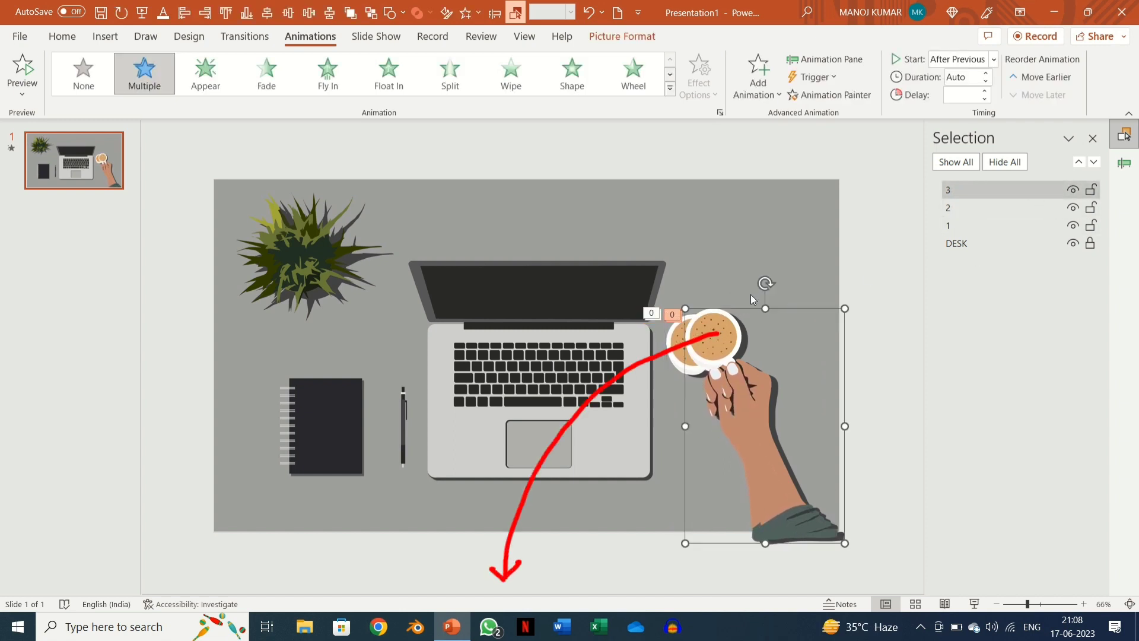
left_click_drag(750, 294, 716, 299)
left_click_drag(693, 372, 679, 367)
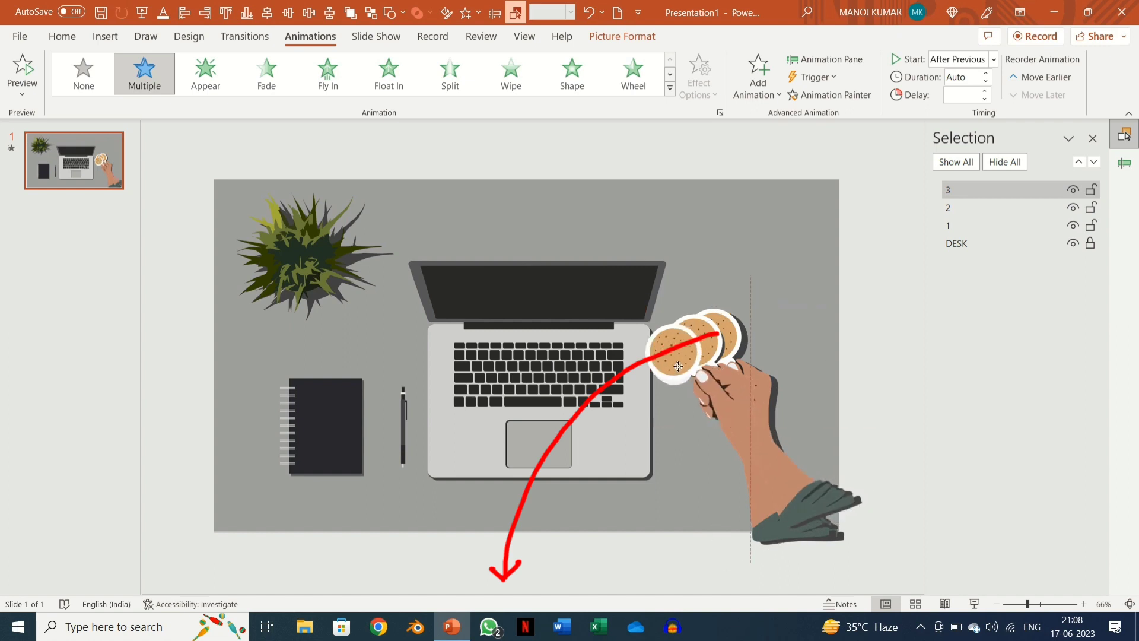
left_click_drag(726, 408, 711, 428)
left_click_drag(691, 305, 702, 301)
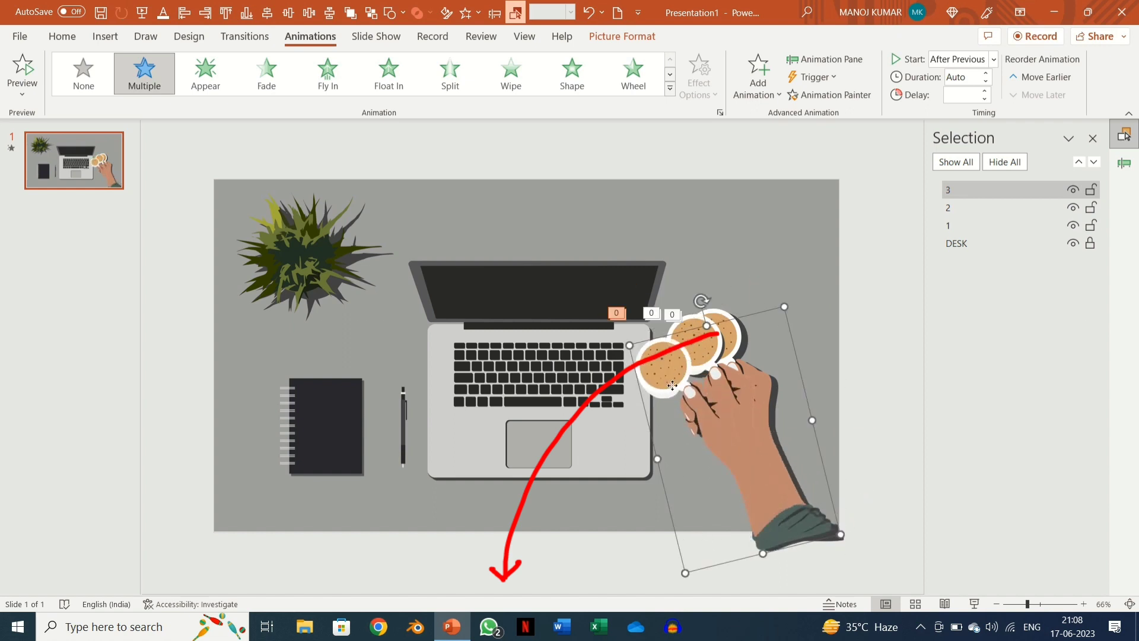
Pull hand picture 3 aside over the laptop and toggle the hand pictures' visibility to compare them.
left_click_drag(668, 391, 612, 381)
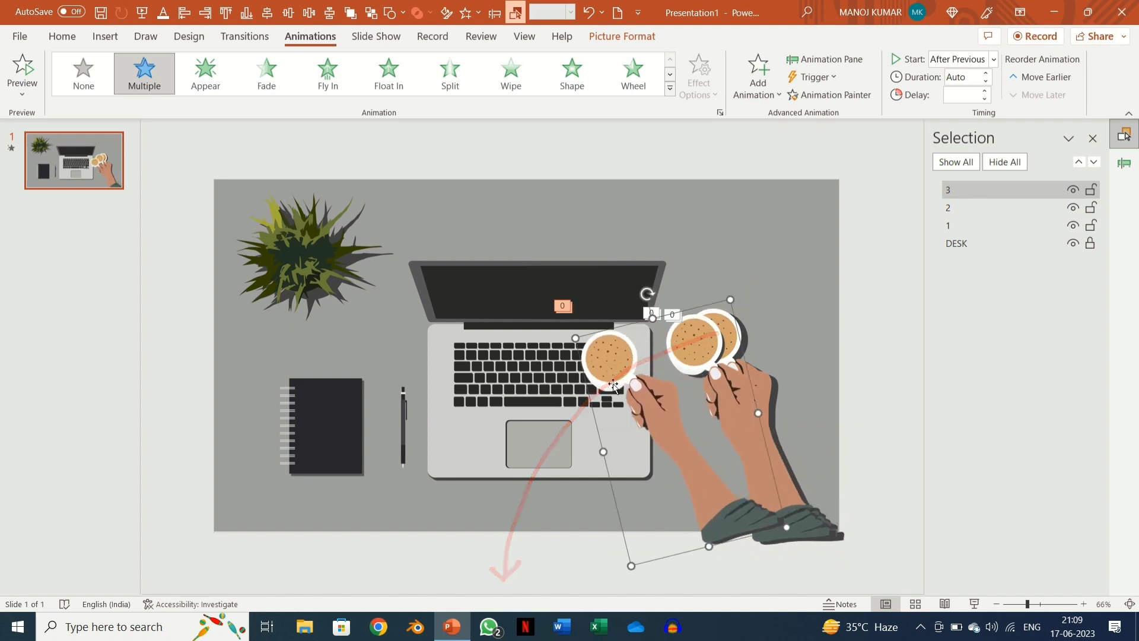
left_click(1075, 193)
left_click(1073, 226)
left_click(1073, 226)
left_click(1074, 209)
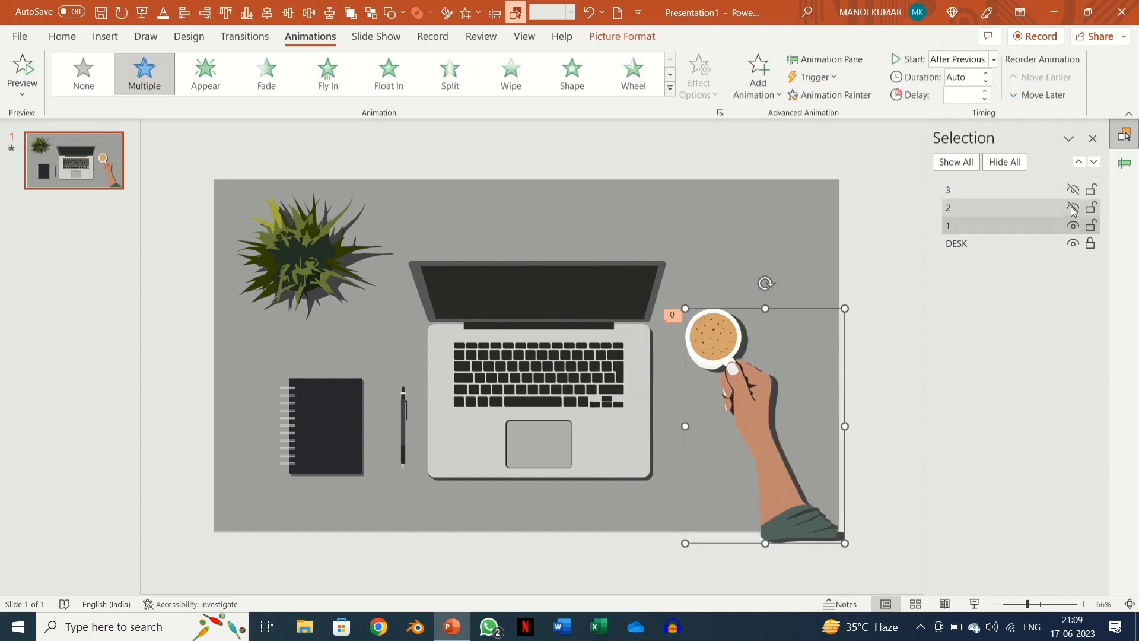
left_click(1073, 208)
left_click(1074, 193)
Place hand picture 3 back beside picture 2 and reduce its counterclockwise tilt to continue the cup's path.
left_click_drag(650, 402, 707, 415)
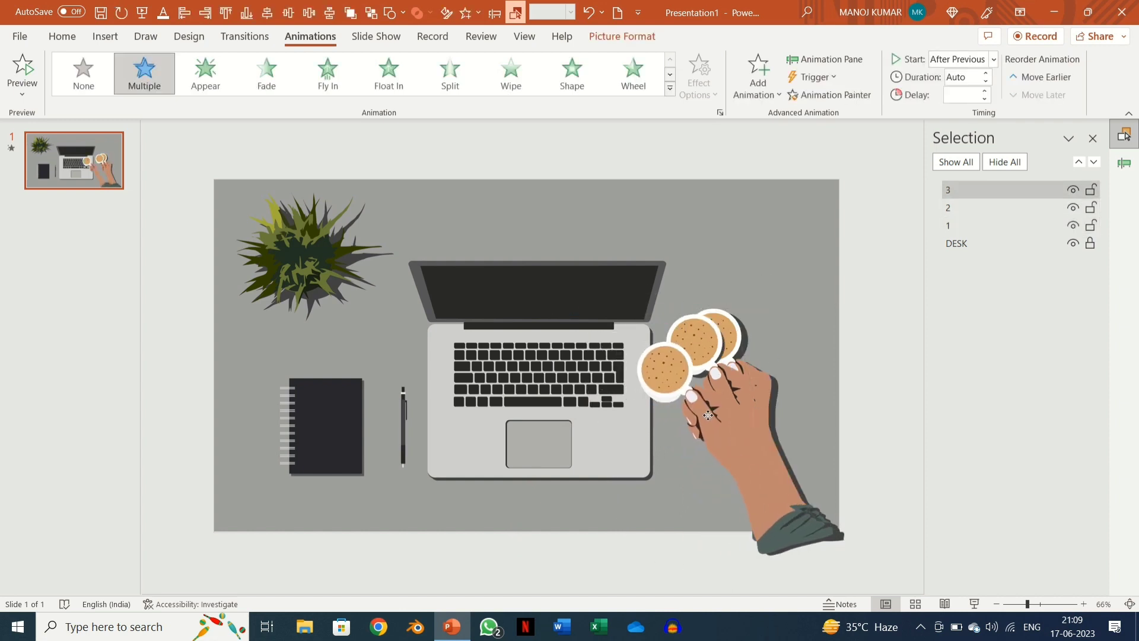
left_click_drag(704, 305, 717, 289)
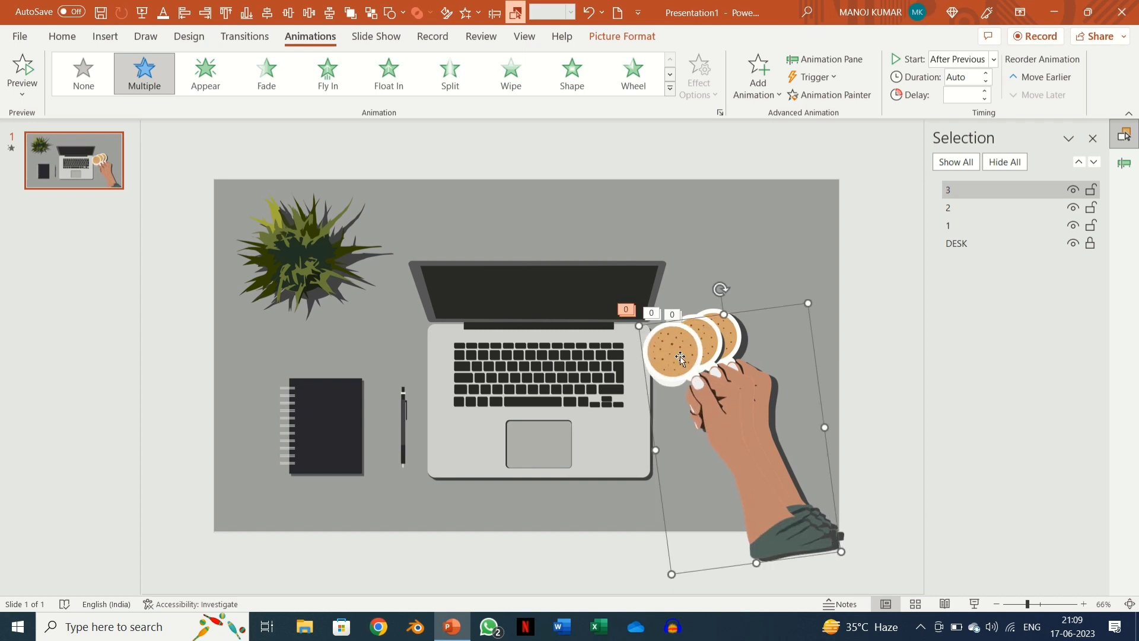
Duplicate hand picture 3 and place the copies in an arc across the laptop's keyboard, each rotated slightly more counterclockwise.
left_click_drag(680, 358, 665, 371)
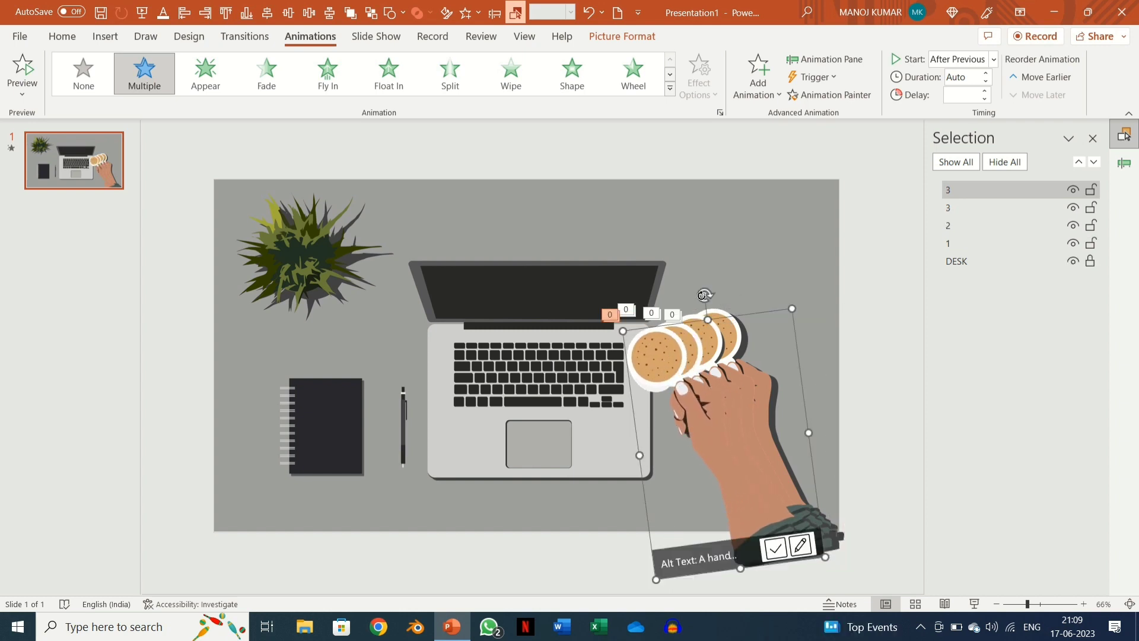
left_click_drag(703, 296, 696, 301)
left_click_drag(646, 342, 604, 327)
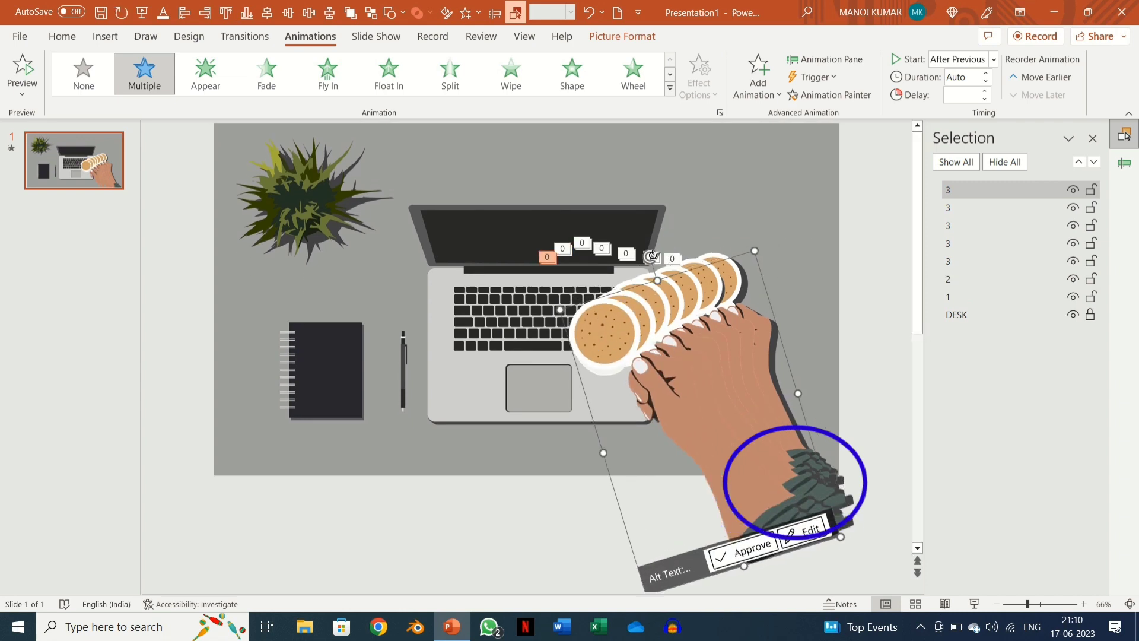
left_click_drag(654, 255, 644, 258)
left_click_drag(552, 311, 550, 310)
left_click_drag(595, 346, 578, 353)
left_click_drag(619, 273, 608, 275)
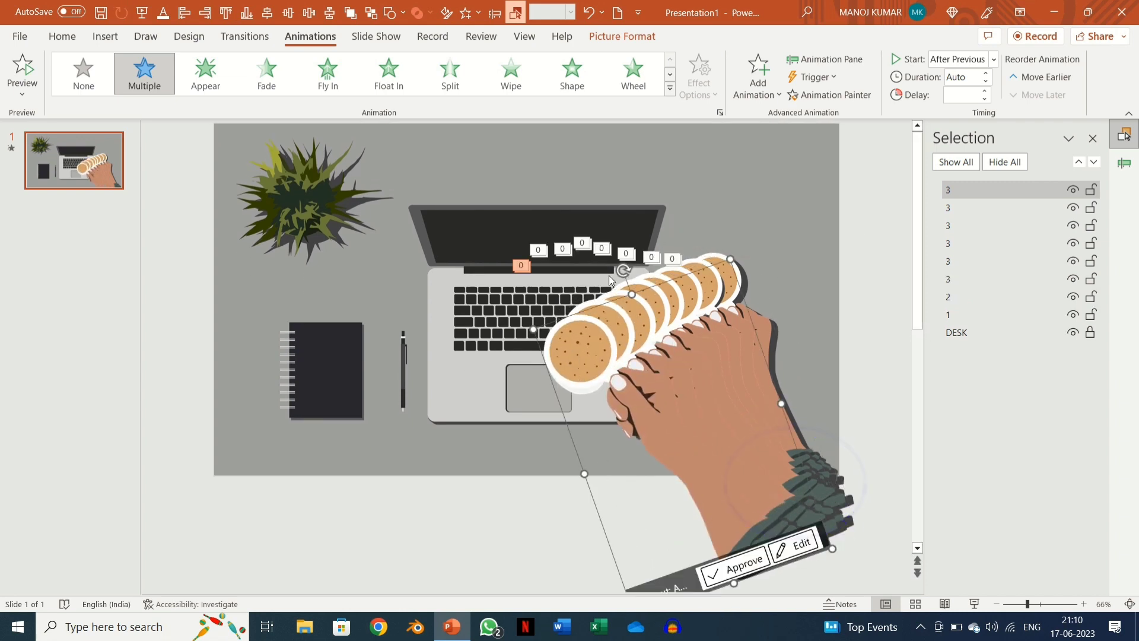
Add more rotated copies of the hand picture, continuing the cup's arc down to the laptop's trackpad.
left_click_drag(537, 328, 533, 325)
left_click_drag(581, 331, 565, 347)
left_click_drag(522, 317, 518, 313)
left_click_drag(561, 328, 559, 332)
mouse_move(563, 333)
left_mouse_down()
mouse_move(545, 345)
mouse_move(575, 329)
mouse_move(564, 341)
left_mouse_up()
left_click_drag(583, 244, 572, 251)
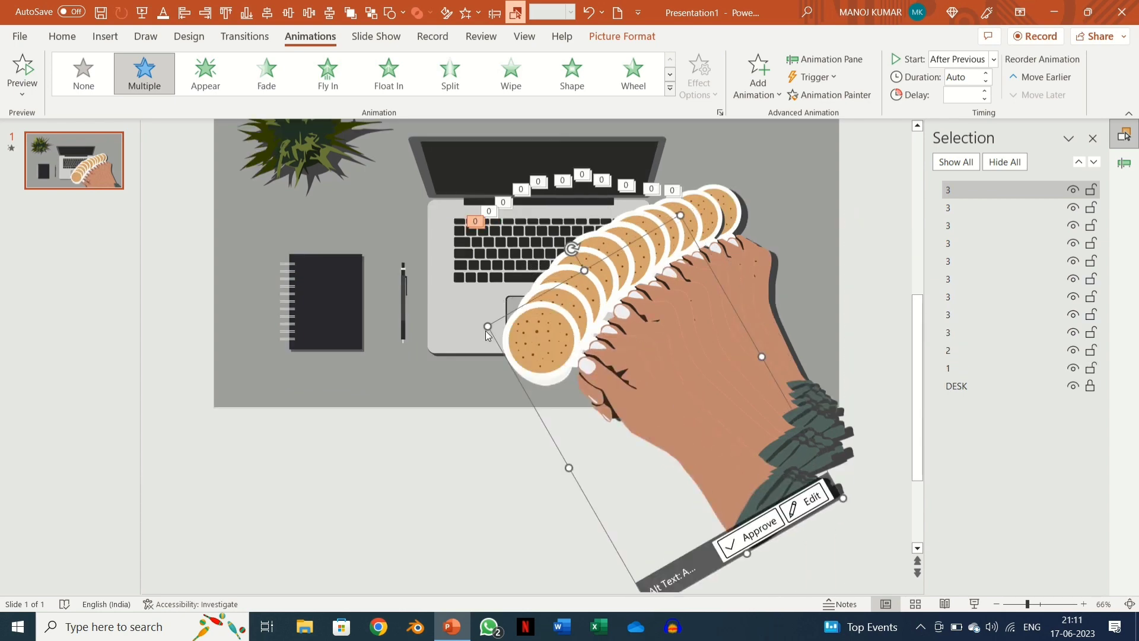
Extend the arc with further hand copies past the laptop's front edge, adjusting each copy's position and counterclockwise rotation.
left_click_drag(488, 328, 519, 343)
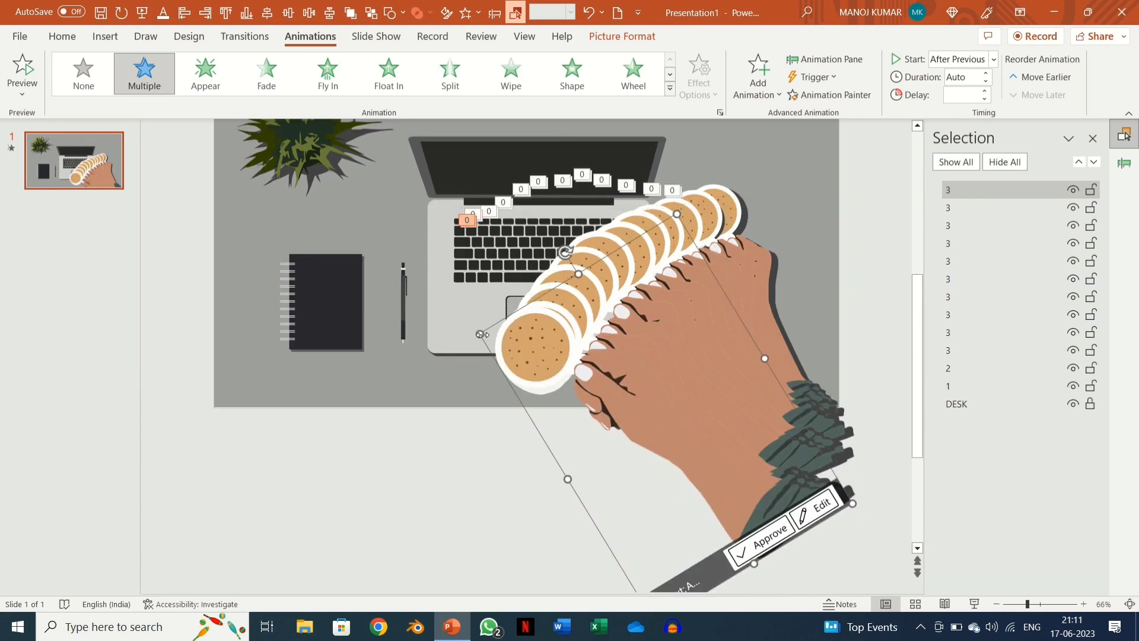
left_click_drag(568, 252, 550, 262)
left_click_drag(473, 352, 472, 357)
left_click_drag(532, 360, 525, 368)
left_click_drag(559, 233, 550, 245)
left_click_drag(465, 334, 461, 338)
left_click_drag(528, 332, 524, 353)
left_click_drag(527, 246, 516, 258)
Finish the arc with the last duplicated hand copies, rotated so the cup ends below the slide's lower edge.
left_click_drag(458, 373, 433, 368)
left_click_drag(490, 436, 513, 442)
left_click_drag(496, 255, 484, 274)
left_click_drag(431, 397, 410, 398)
left_click_drag(472, 381, 493, 381)
key("ctrl+d")
left_click_drag(475, 241, 460, 254)
left_click_drag(488, 371, 479, 373)
Rename the first five copies above hand picture 3 as 4, 5, 6, 7 and 8.
double_click(973, 405)
type("4")
double_click(971, 387)
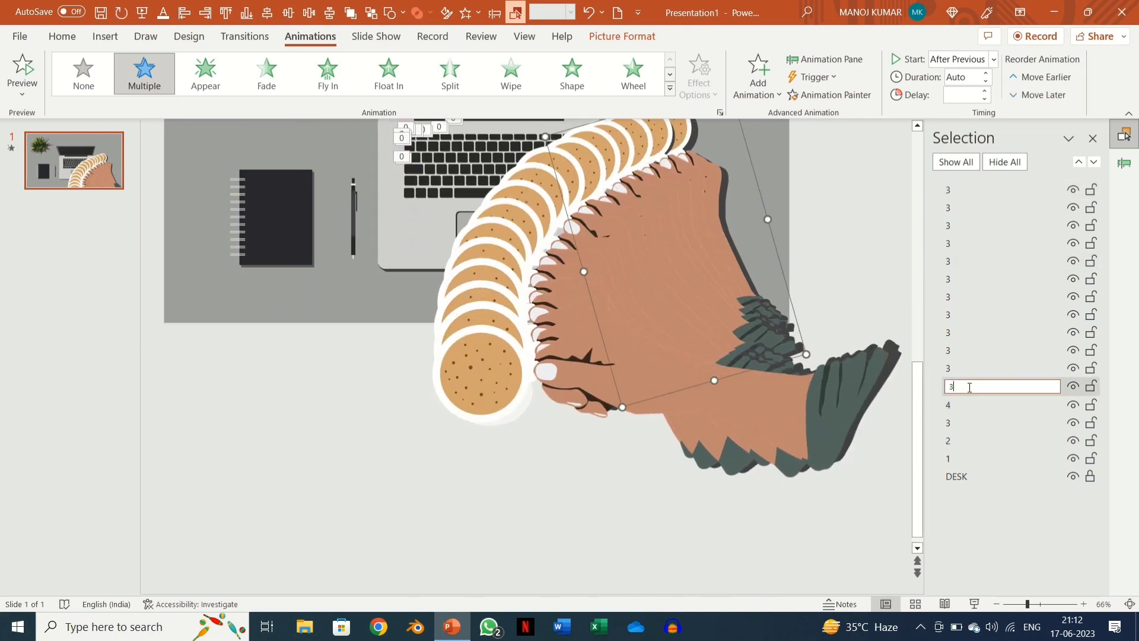
type("5")
left_click(963, 374)
double_click(961, 350)
type("7")
double_click(958, 332)
type("8")
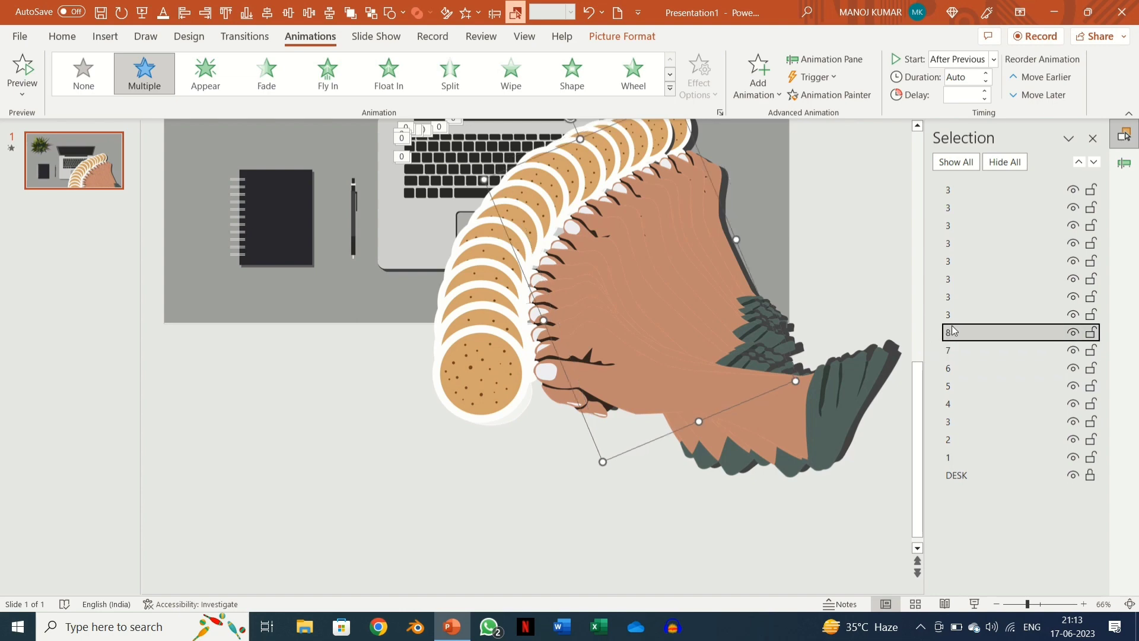
Rename the next four hand copies in the stack as 9, 10, 11 and 12.
double_click(950, 315)
type("9")
double_click(966, 298)
type("10")
double_click(955, 279)
type("11")
double_click(956, 261)
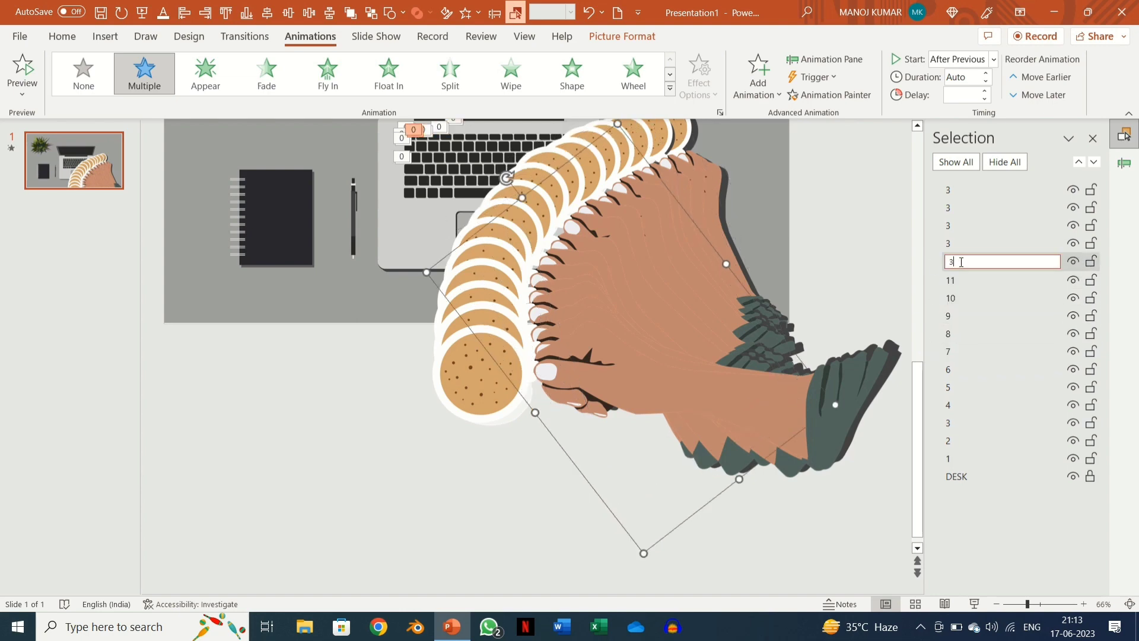
type("12")
Rename the remaining four hand copies as 13, 14, 15 and 16.
double_click(955, 243)
type("13")
left_click(959, 228)
left_click(957, 228)
type("14")
double_click(956, 208)
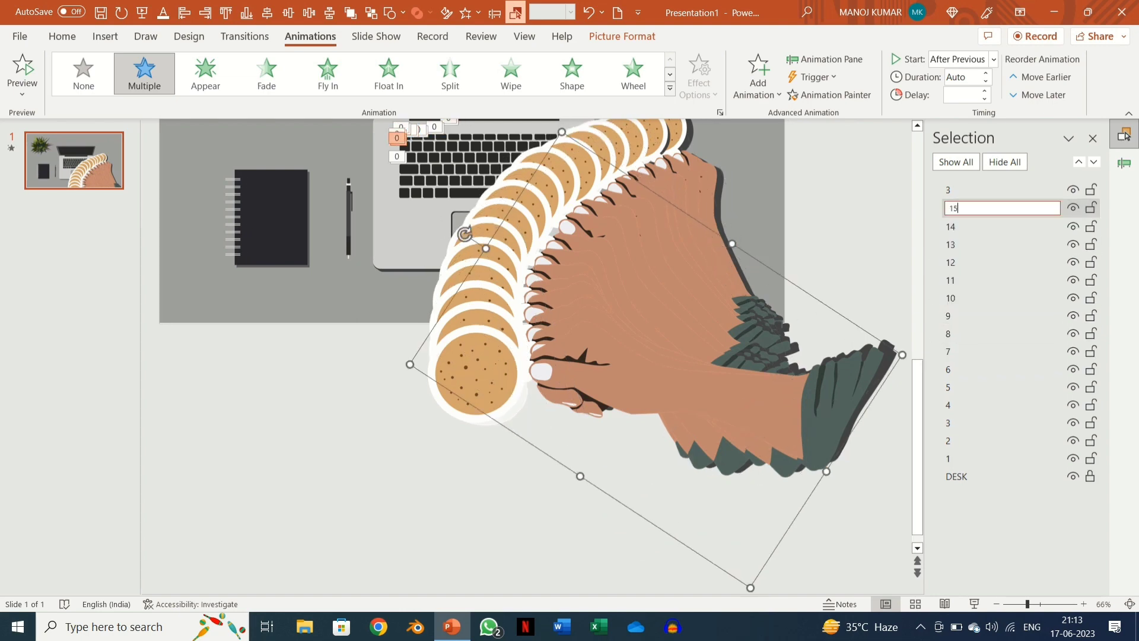
type("15")
left_click(956, 190)
left_click(956, 190)
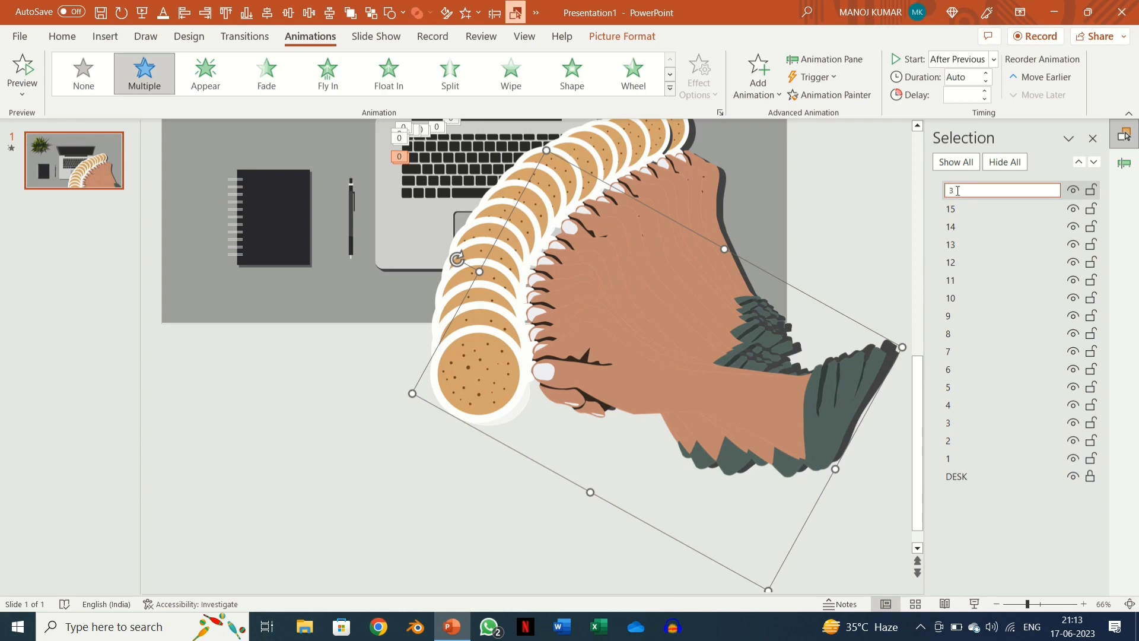
type("16")
key("Return")
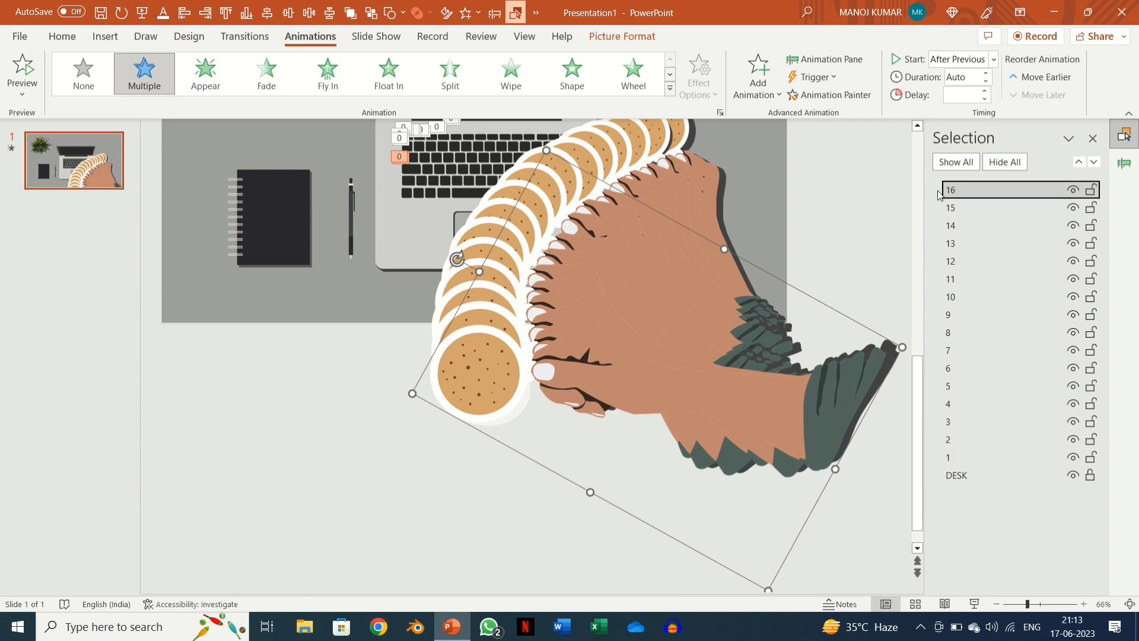
Play the slide show to preview the animation and return to editing.
left_click(883, 219)
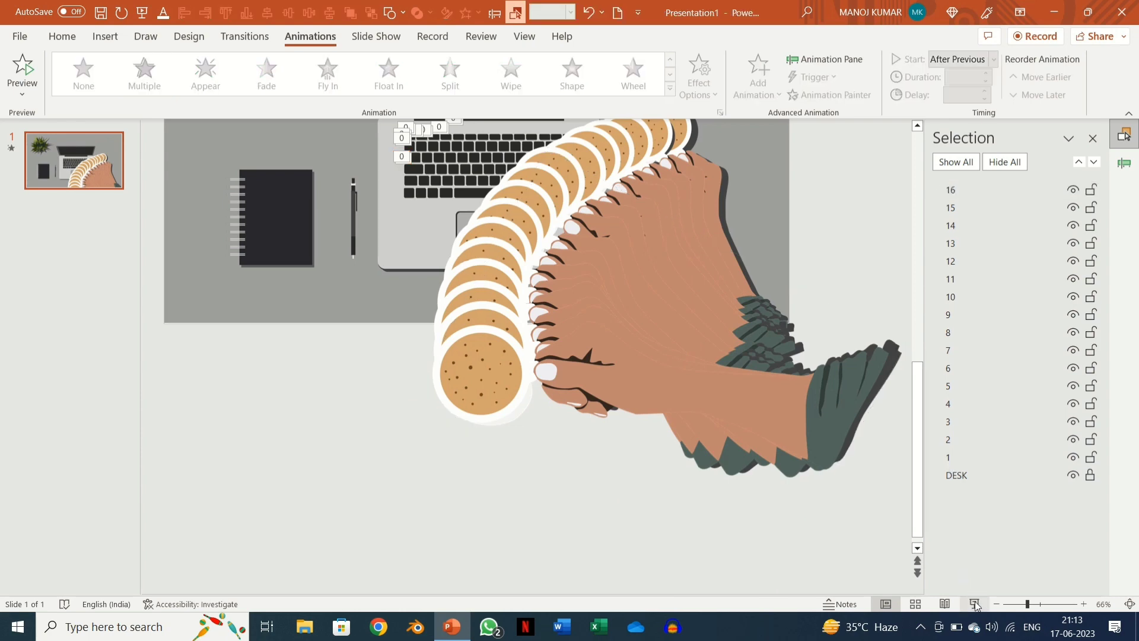
key("F5")
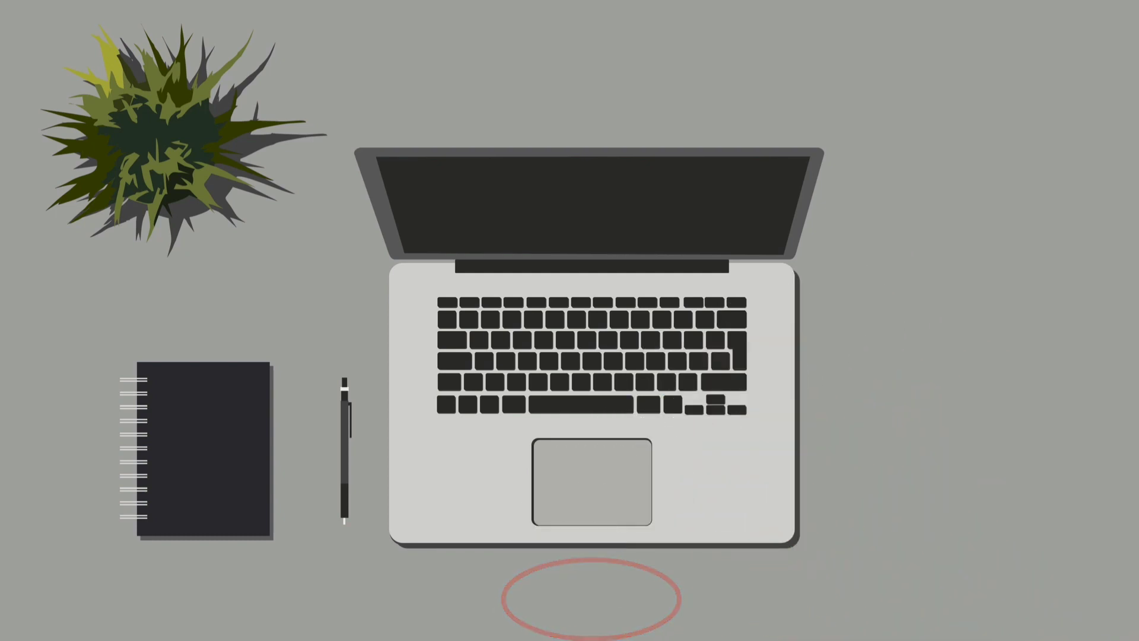
key("Escape")
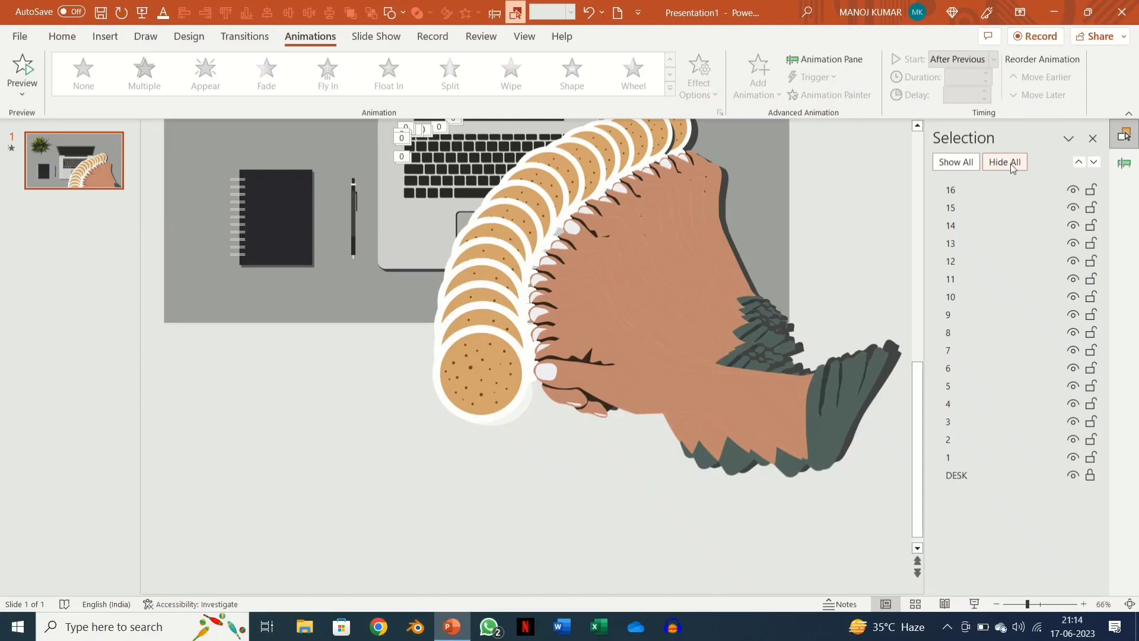
Hide all objects, duplicate hand picture 16, place the copy slightly higher than the original, and show the desk again.
left_click(1010, 164)
left_click(1003, 189)
key("ctrl+d")
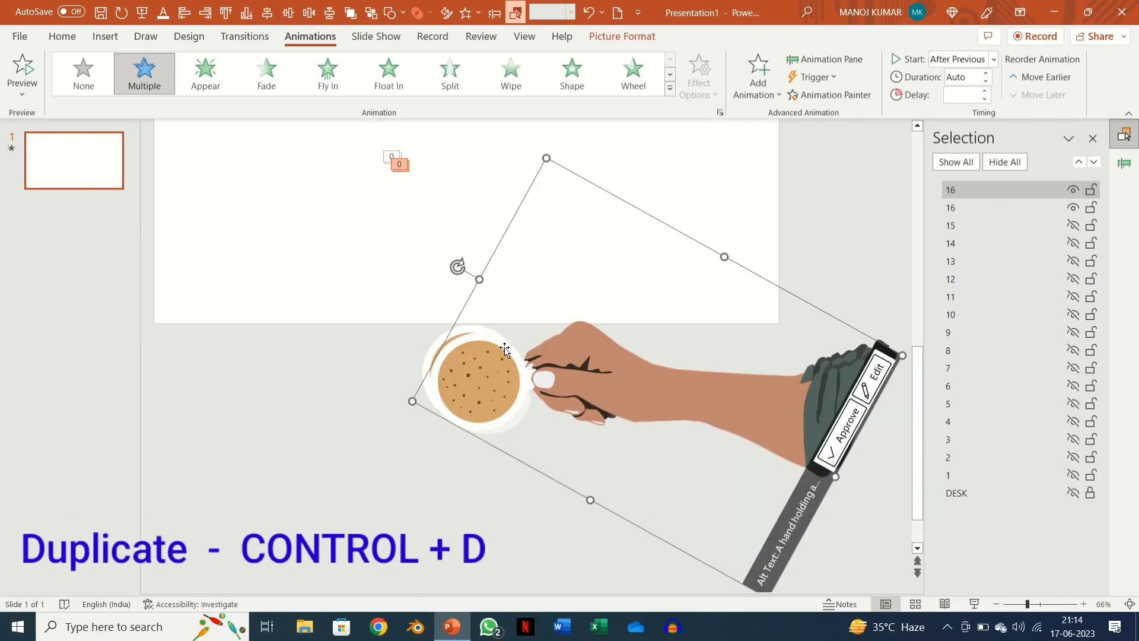
left_click_drag(505, 350, 505, 330)
left_click(1073, 493)
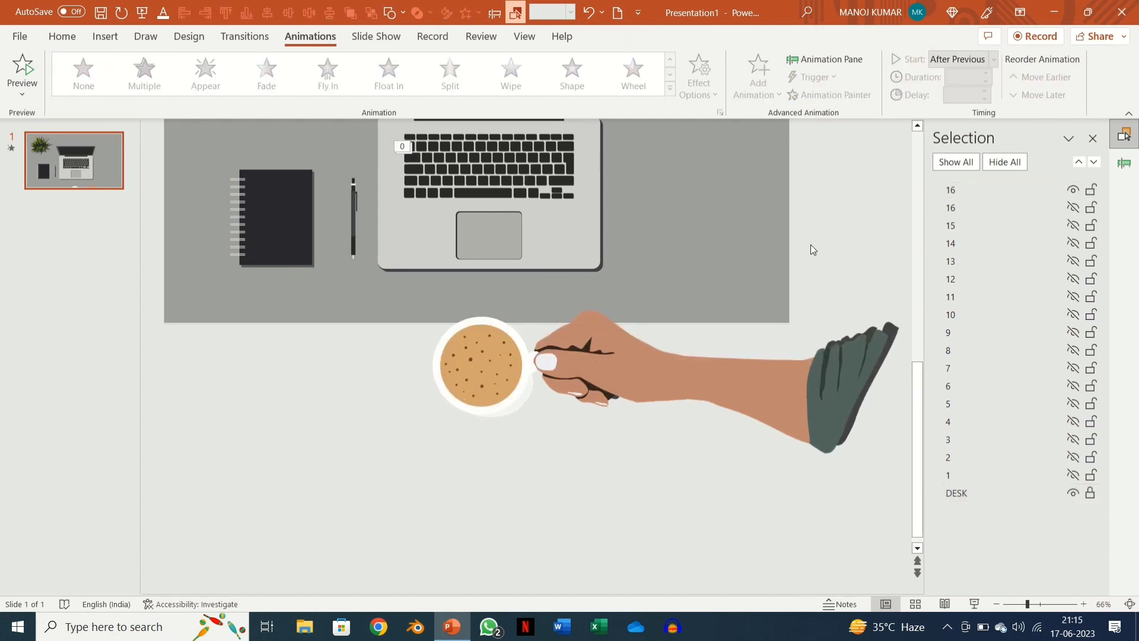
Rename the new hand copy at the top of the stack as 17.
scroll(810, 245, "down", 2)
double_click(956, 192)
left_click_drag(959, 190, 936, 189)
type("17")
key("Return")
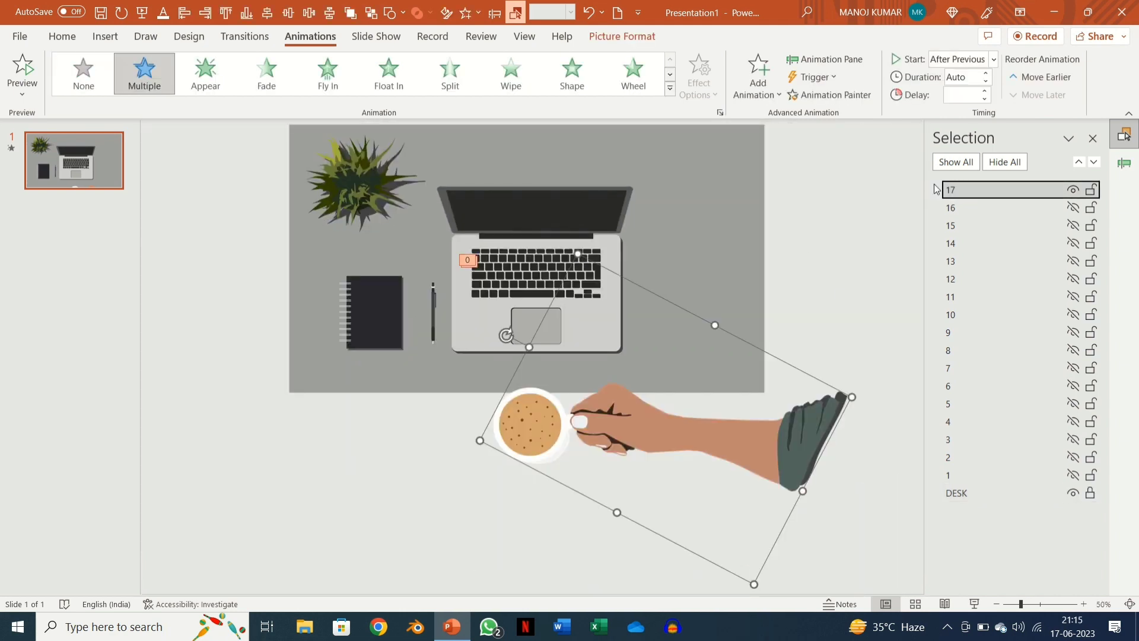
Hide picture 17, duplicate hand picture 16 aligned over its original, and hide the copy.
left_click(1073, 190)
left_click(1011, 208)
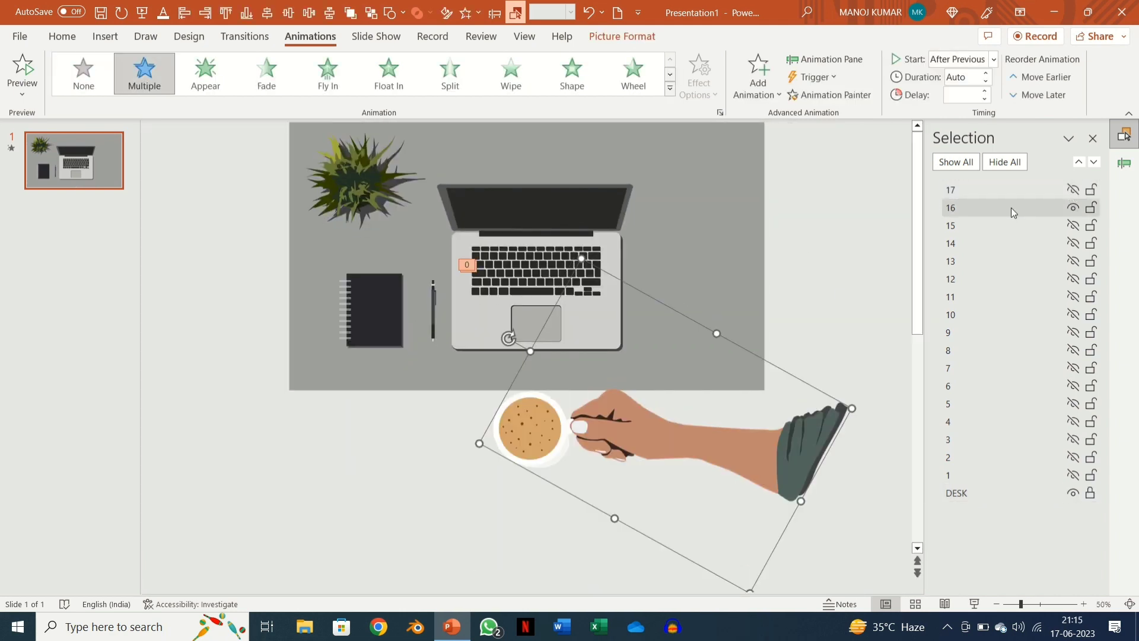
key("ctrl+d")
scroll(725, 339, "up", 4)
scroll(724, 338, "down", 6)
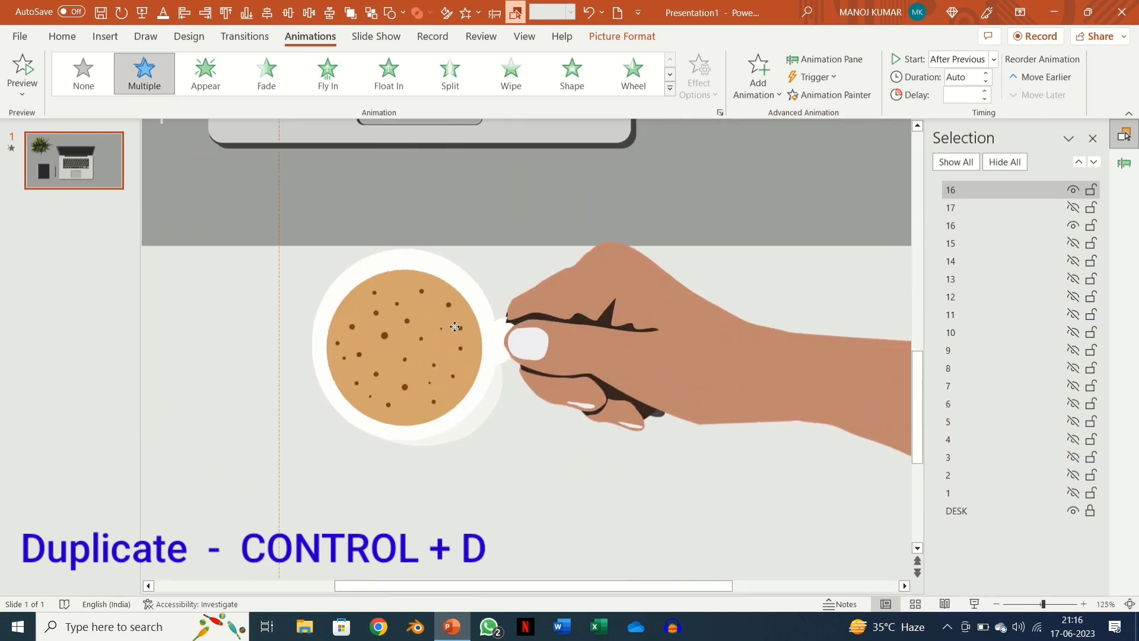
left_click(1073, 189)
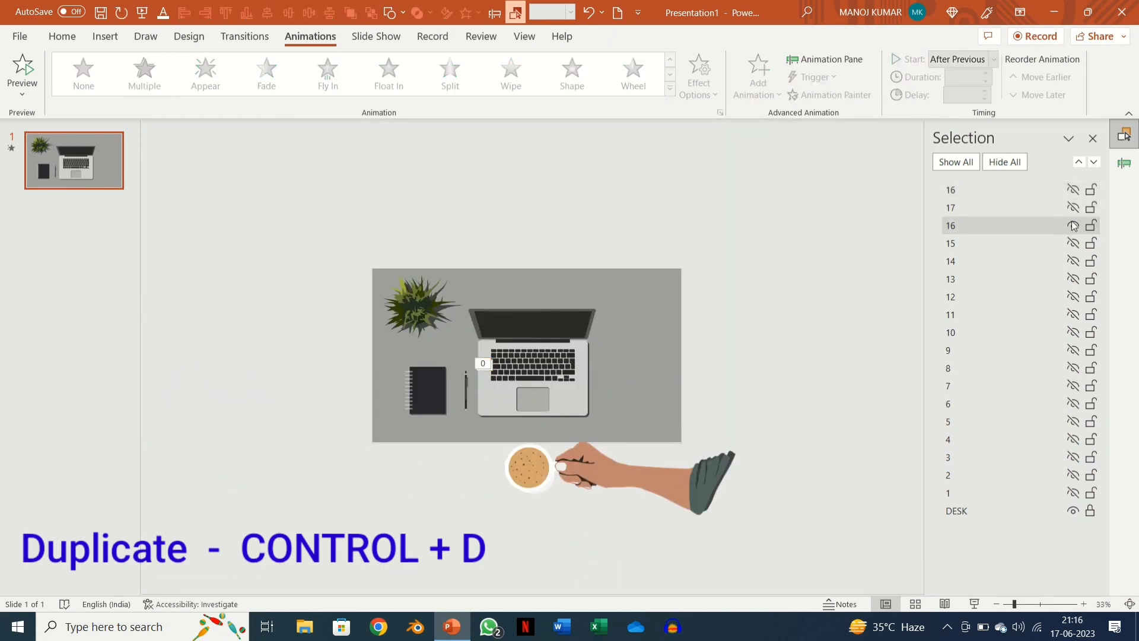
Hide picture 16, show and duplicate hand picture 15 aligned over its original, and hide the copy.
left_click(1073, 226)
left_click(1073, 243)
left_click(1012, 245)
key("ctrl+d")
left_click_drag(558, 455, 581, 436)
left_click(1073, 190)
Duplicate hand pictures 14 and 13 one at a time over their originals, hiding each finished picture.
left_click(1073, 261)
left_click(1073, 279)
left_click(1012, 279)
key("ctrl+d")
left_click(1072, 296)
left_click(1073, 315)
left_click(1012, 315)
key("ctrl+d")
left_click(1073, 190)
Duplicate hand pictures 12 and 11 in turn, align the copies over their originals, and hide the copies.
left_click(1073, 332)
left_click(1073, 350)
left_click(1012, 350)
key("ctrl+d")
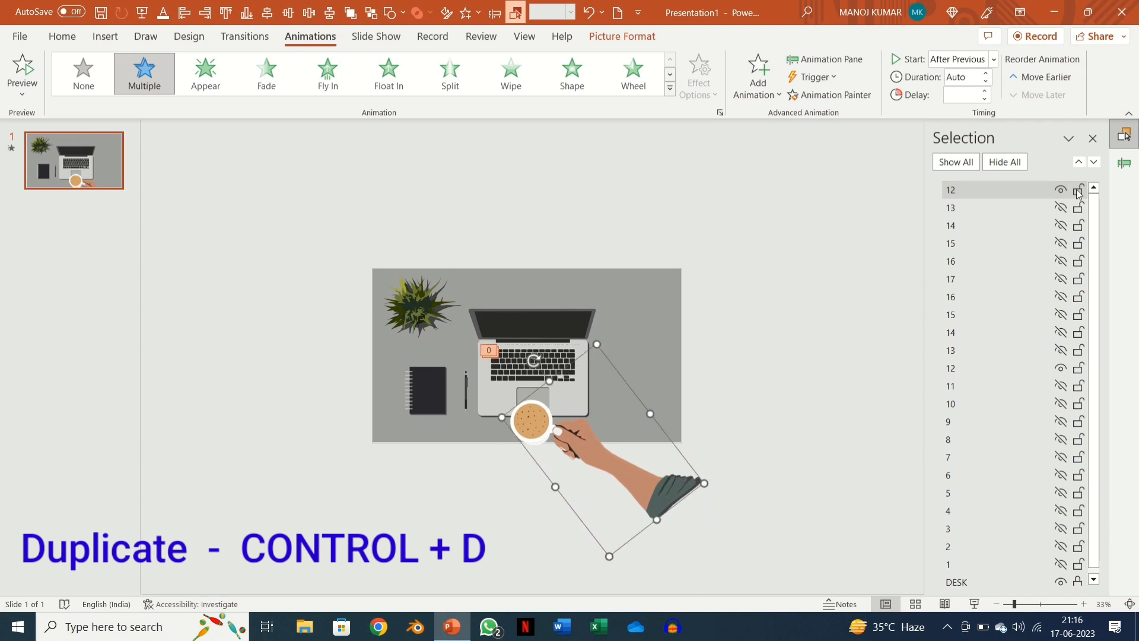
left_click(1061, 190)
left_click(1061, 367)
left_click(1061, 386)
left_click(1012, 386)
key("ctrl+d")
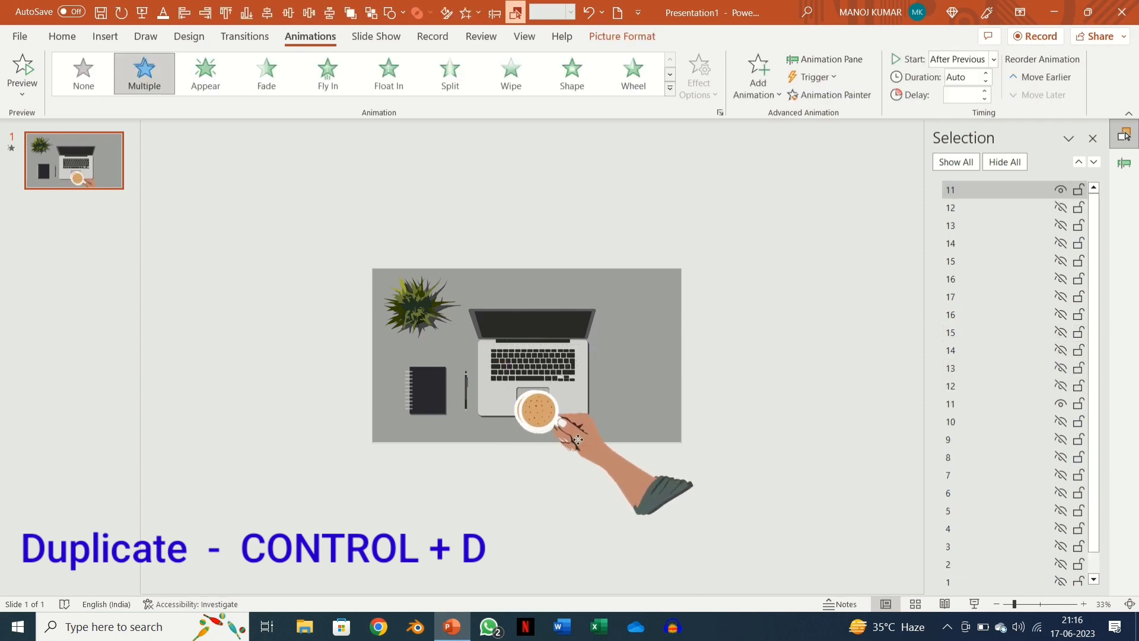
left_click_drag(575, 443, 617, 406)
left_click(1061, 190)
Hide picture 11, duplicate hand pictures 10 and 9 over their originals, and hide the copies.
left_click(1061, 403)
left_click(1061, 422)
left_click(1012, 421)
key("ctrl+d")
left_click(1061, 189)
left_click(1061, 458)
key("ctrl+d")
left_click(1062, 190)
Hide picture 9, duplicate hand pictures 8 and 7 over their originals, and hide the copies.
left_click(1062, 475)
left_click(1061, 493)
key("ctrl+d")
left_click(1061, 190)
left_click(1061, 511)
left_click(1061, 529)
left_click(1039, 528)
key("ctrl+d")
left_click(1061, 190)
Hide picture 7, duplicate hand pictures 6 and 5 over their originals, and hide the finished pictures.
left_click(1061, 547)
scroll(1044, 567, "down", 1)
key("ctrl+d")
left_click(1062, 544)
scroll(1061, 356, "up", 1)
left_click(1061, 190)
scroll(1061, 356, "down", 3)
left_click(1061, 488)
key("ctrl+d")
left_click(1061, 505)
scroll(1063, 379, "up", 2)
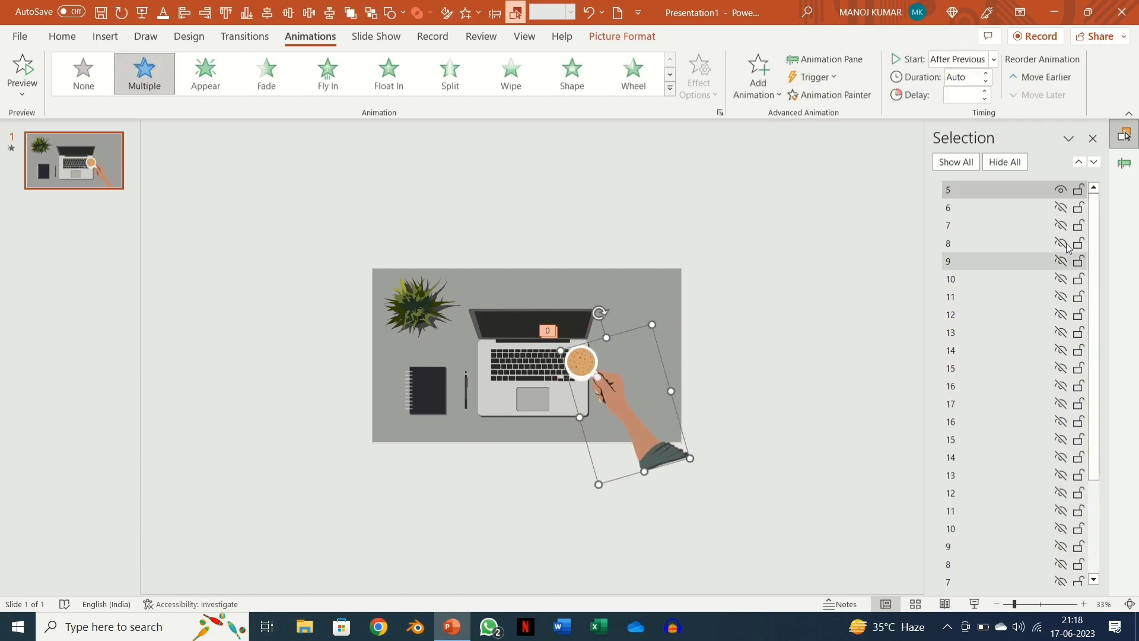
left_click(1061, 190)
Duplicate hand pictures 4 and 3 over their originals and hide the finished pictures.
scroll(1061, 356, "down", 3)
left_click(1061, 506)
left_click(1061, 524)
left_click(1061, 190)
left_click(1061, 524)
left_click(1012, 525)
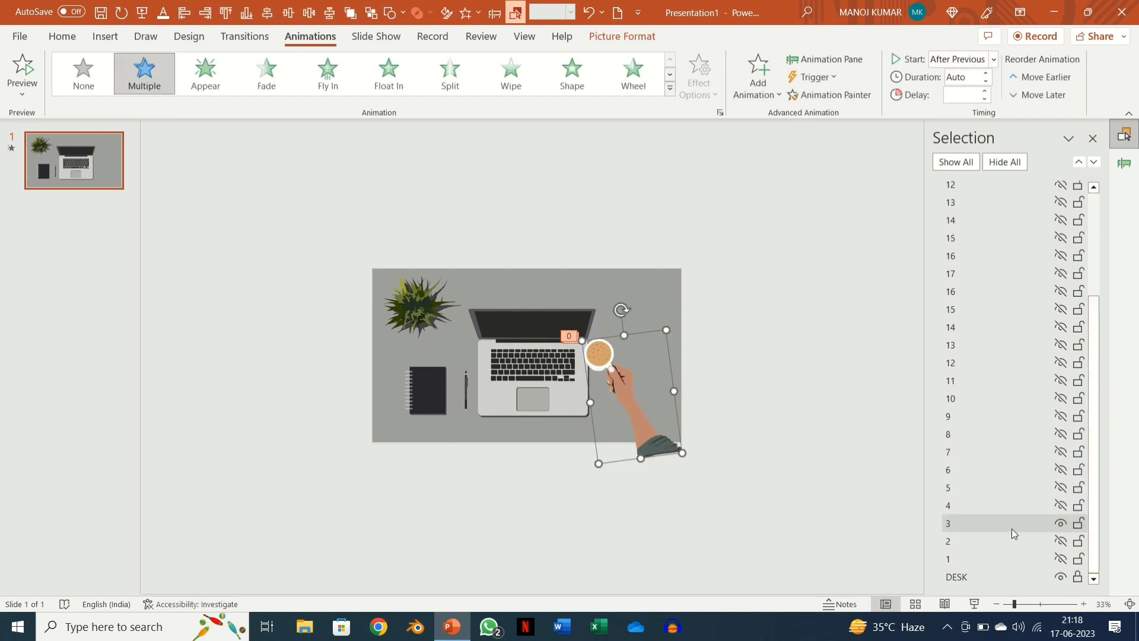
key("ctrl+d")
left_click_drag(631, 408, 625, 402)
left_click(1061, 541)
left_click_drag(1093, 469, 1089, 370)
left_click(1061, 190)
Duplicate hand picture 2 over its original and hide both pictures.
left_click_drag(1094, 261, 1096, 374)
left_click(1061, 541)
left_click(1012, 543)
key("ctrl+d")
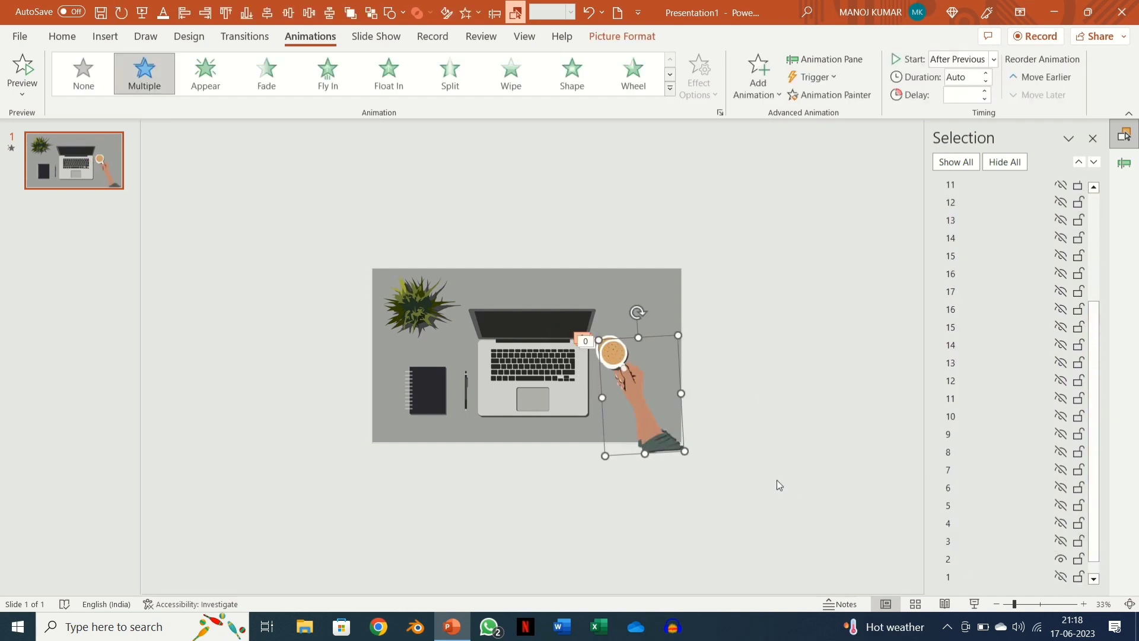
left_click(1061, 559)
left_click_drag(1093, 463, 1092, 356)
left_click(1061, 189)
Duplicate hand picture 1, align the copy over its original, and show all hidden pictures.
left_click_drag(1094, 262, 1095, 375)
left_click(1061, 559)
left_click(1012, 560)
key("ctrl+d")
left_click_drag(648, 405, 643, 399)
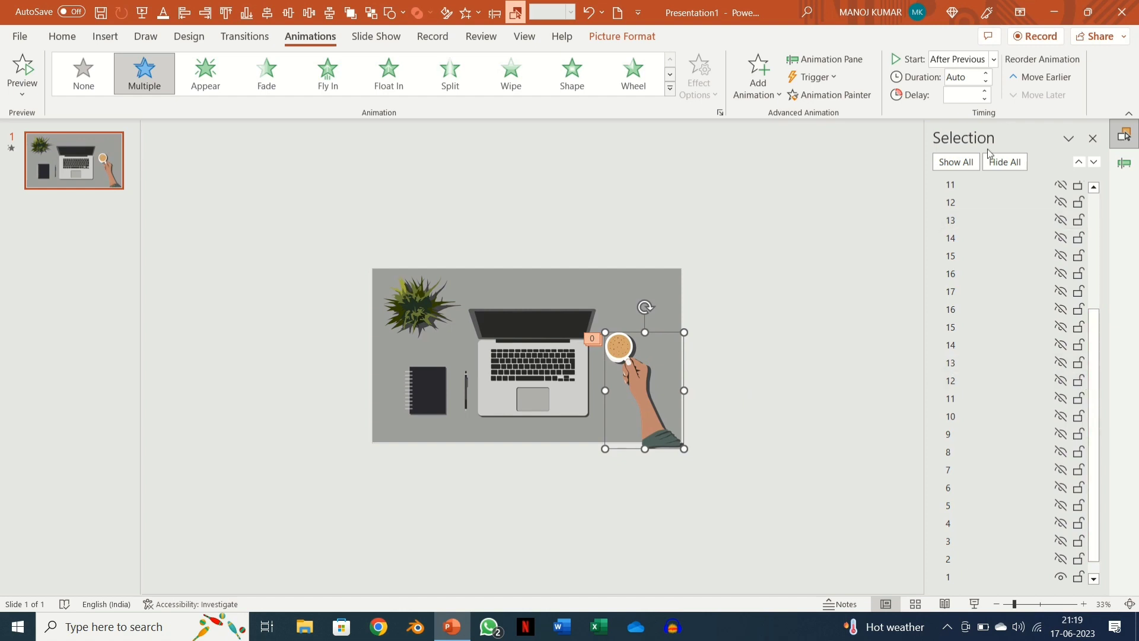
left_click(966, 166)
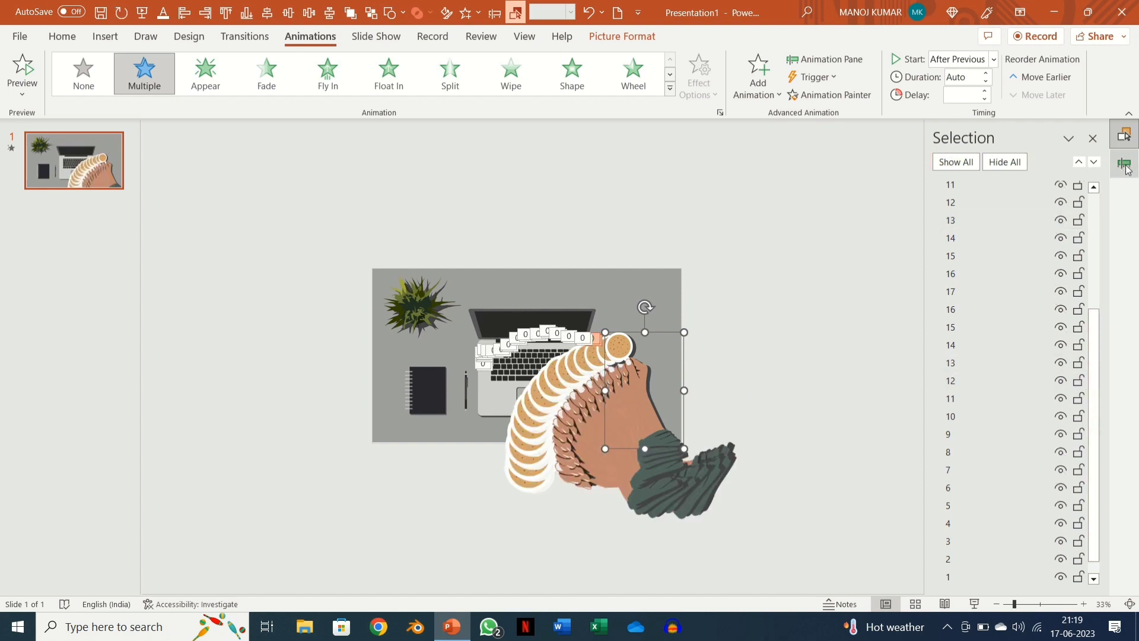
Check the list of animation effects and play the slide show to preview the hand's full movement.
left_click(1126, 168)
left_click(939, 528)
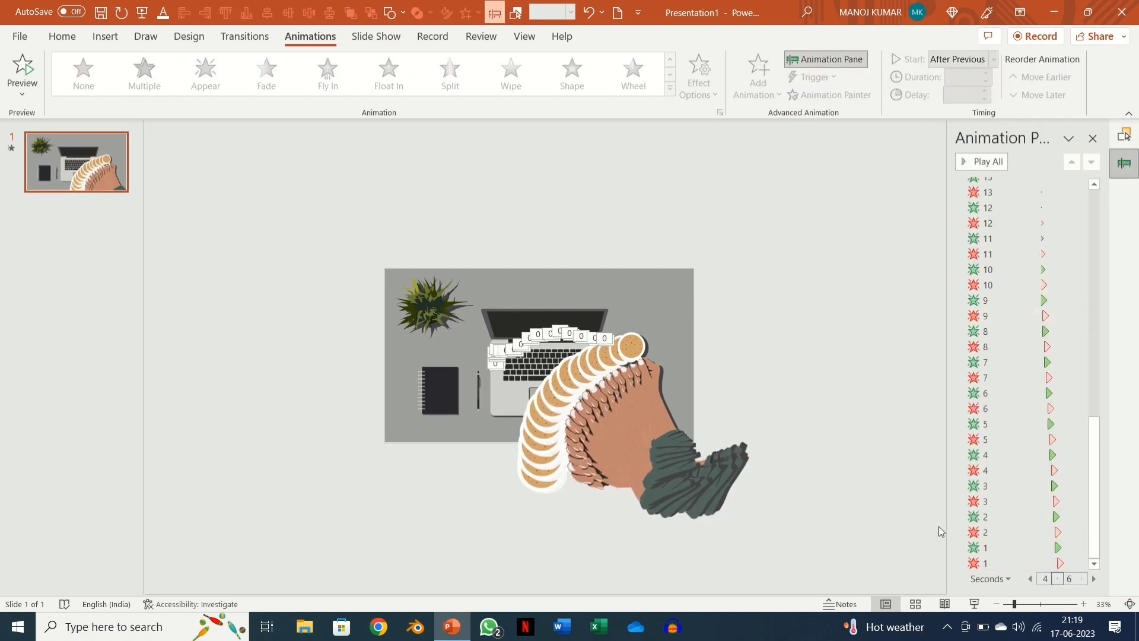
key("F5")
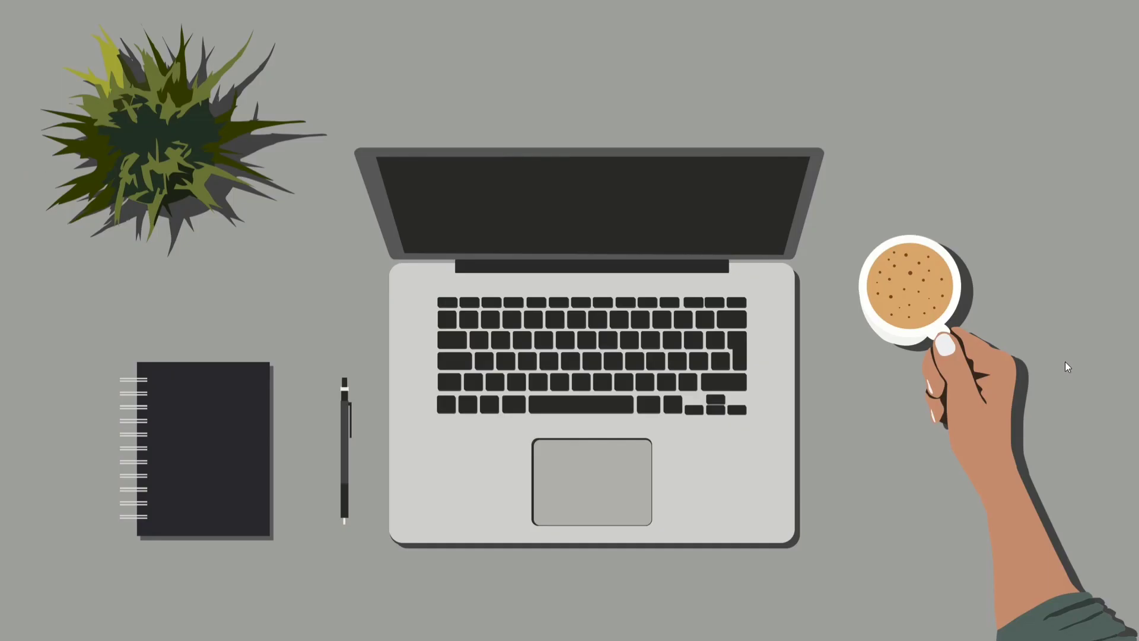